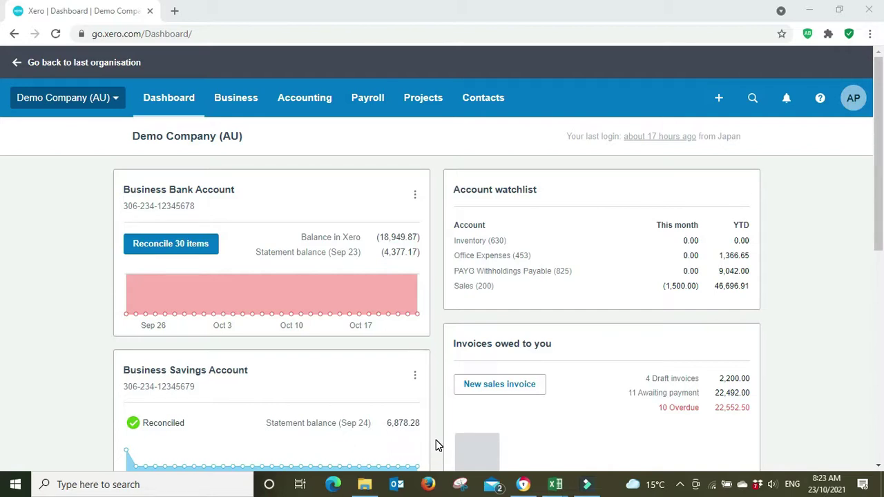
Step: Show Demo Company's Awaiting Payment bills: 11 bills totalling 8,507.78 AUD
{"action": "left_click", "coordinate": [236, 105]}
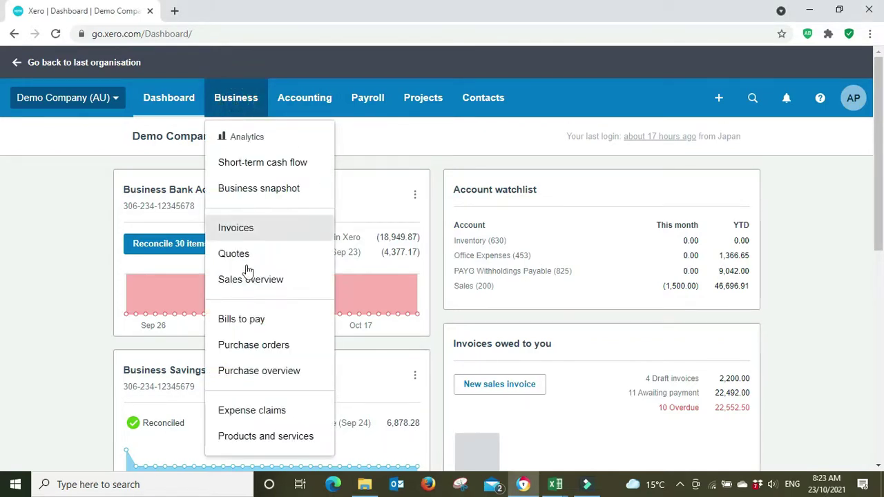
{"action": "left_click", "coordinate": [251, 329]}
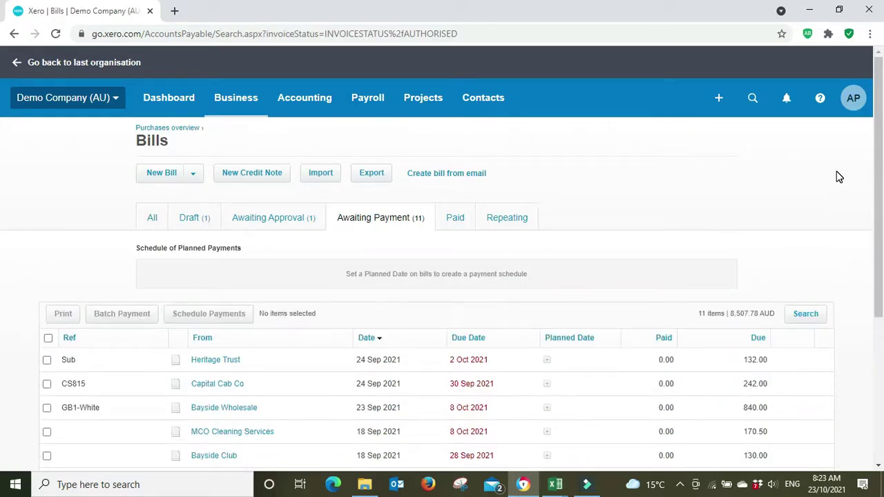
{"action": "scroll", "coordinate": [839, 177], "scroll_direction": "down", "scroll_amount": 2}
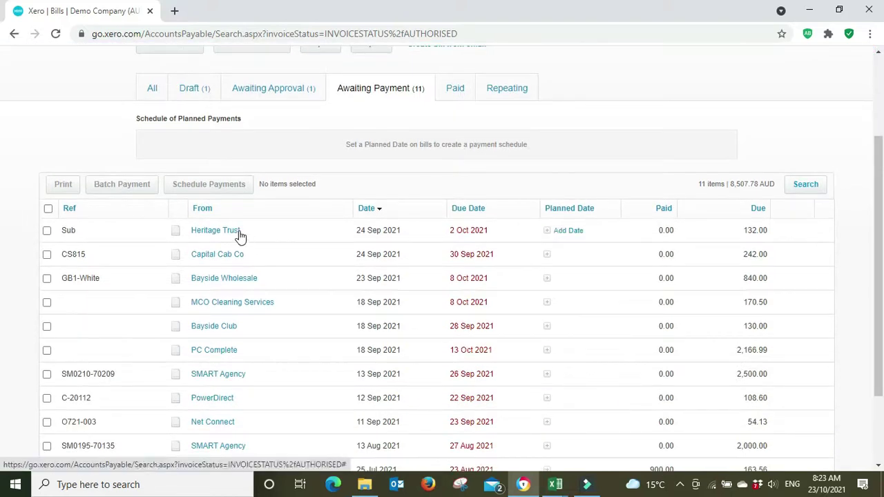
Step: Open the Heritage Trust 132.00 subscription bill and review its line items and payment section
{"action": "left_click", "coordinate": [212, 233]}
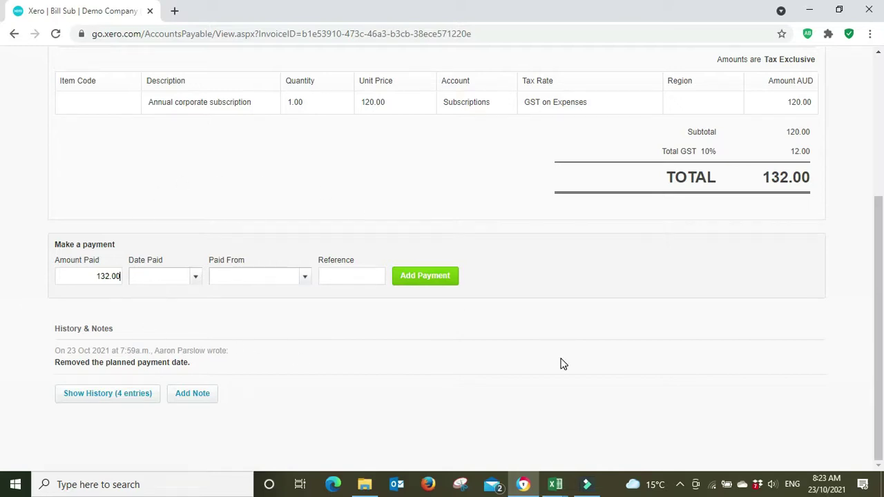
{"action": "scroll", "coordinate": [560, 364], "scroll_direction": "up", "scroll_amount": 2}
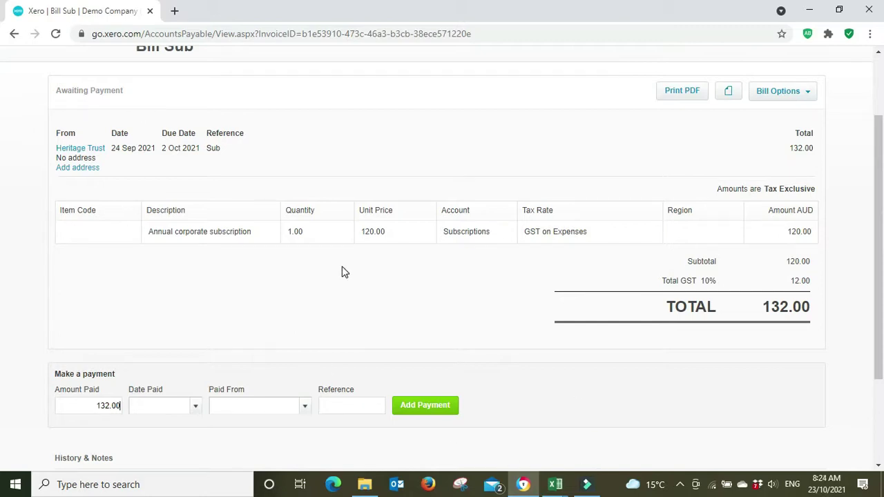
{"action": "scroll", "coordinate": [570, 397], "scroll_direction": "up", "scroll_amount": 3}
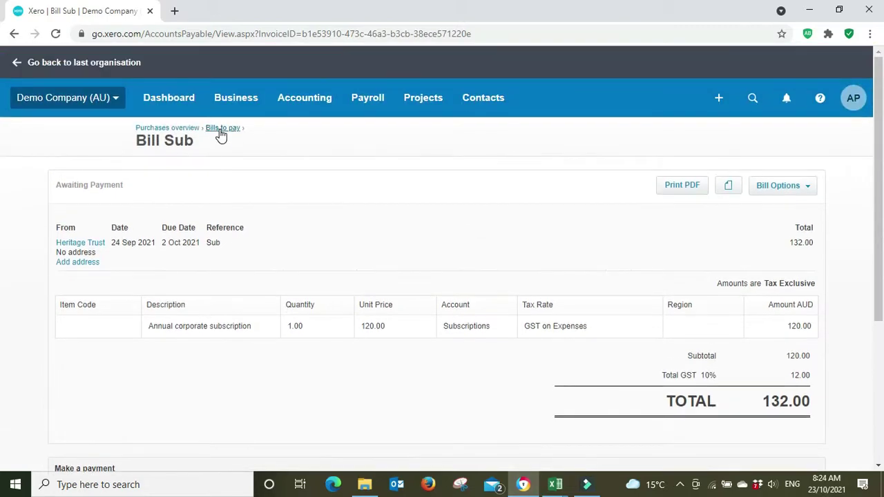
Step: Return to Bills to pay and sort the Awaiting Payment list by due date, earliest first
{"action": "left_click", "coordinate": [220, 131]}
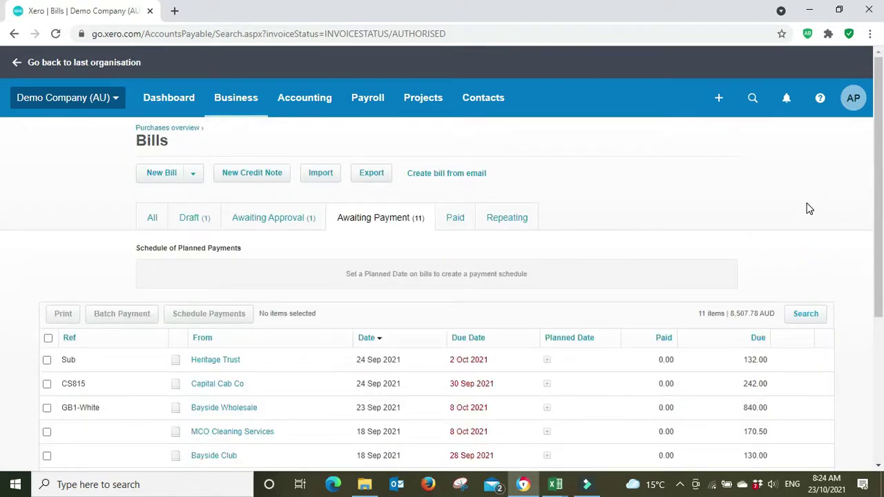
{"action": "scroll", "coordinate": [807, 207], "scroll_direction": "down", "scroll_amount": 2}
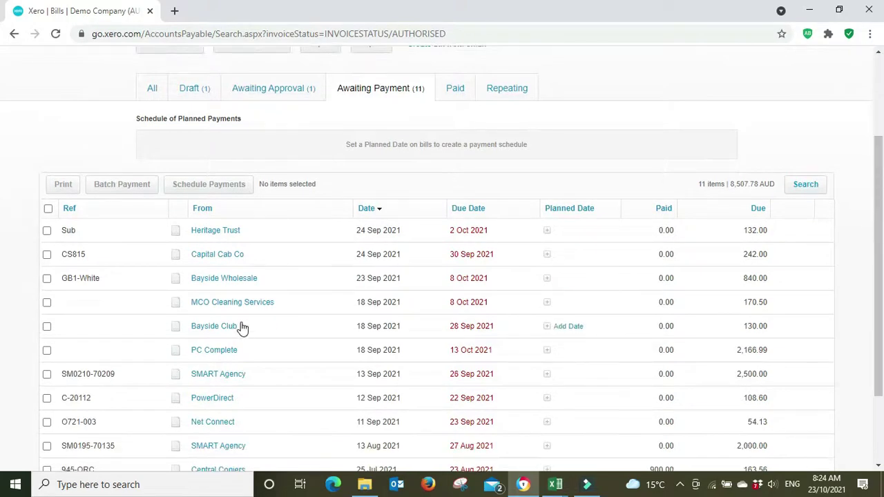
{"action": "scroll", "coordinate": [325, 276], "scroll_direction": "down", "scroll_amount": 2}
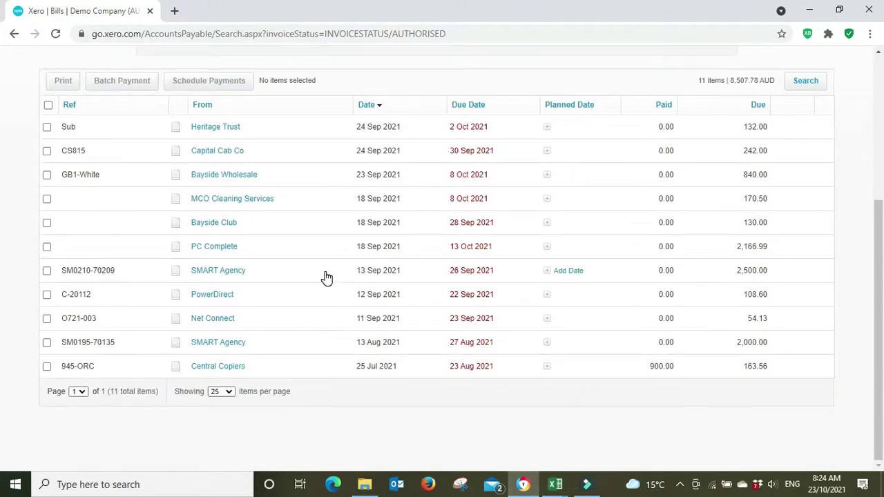
{"action": "scroll", "coordinate": [326, 276], "scroll_direction": "up", "scroll_amount": 2}
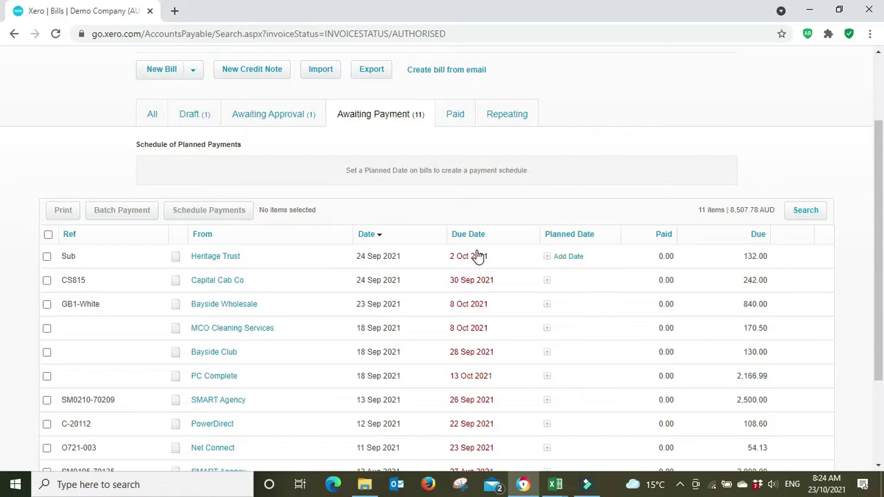
{"action": "scroll", "coordinate": [657, 187], "scroll_direction": "down", "scroll_amount": 1}
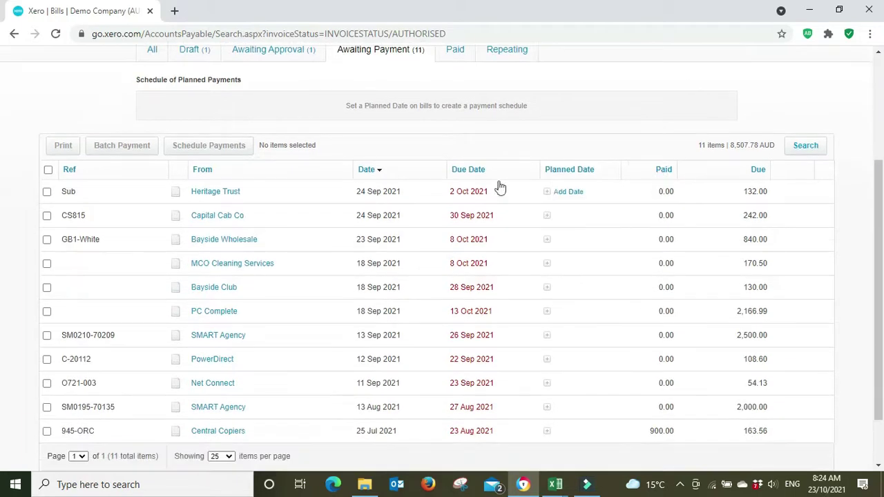
{"action": "left_click", "coordinate": [469, 170]}
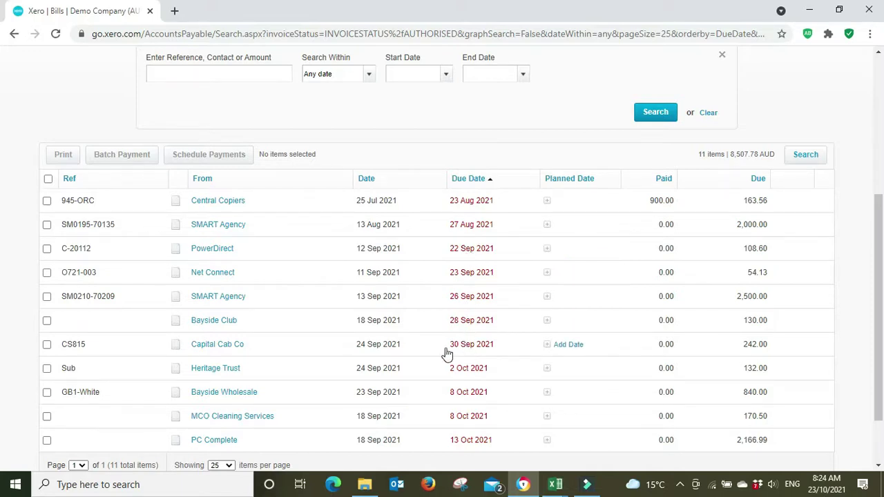
Step: Tick the seven earliest-due bills (5,198.29 AUD) and start a Batch Payment
{"action": "left_click", "coordinate": [46, 343]}
{"action": "left_click", "coordinate": [47, 320]}
{"action": "left_click", "coordinate": [46, 296]}
{"action": "left_click", "coordinate": [46, 272]}
{"action": "left_click", "coordinate": [46, 248]}
{"action": "left_click", "coordinate": [46, 225]}
{"action": "left_click", "coordinate": [47, 200]}
{"action": "scroll", "coordinate": [46, 208], "scroll_direction": "down", "scroll_amount": 1}
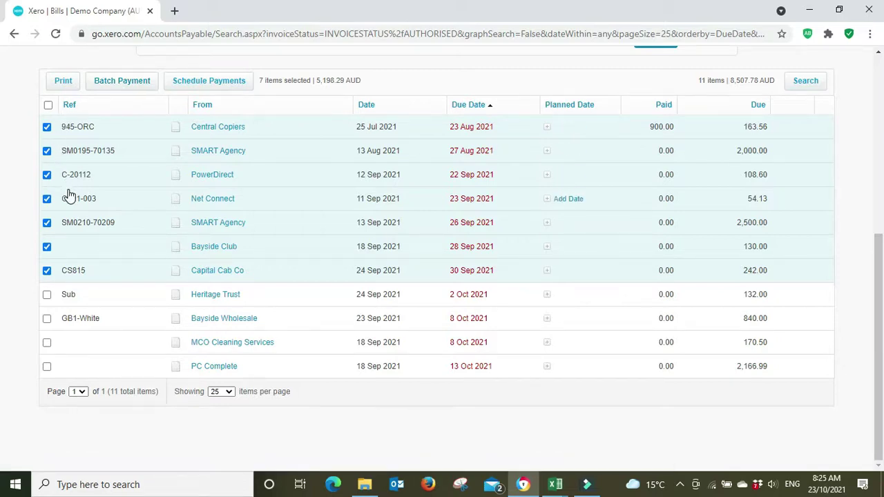
{"action": "left_click", "coordinate": [124, 81]}
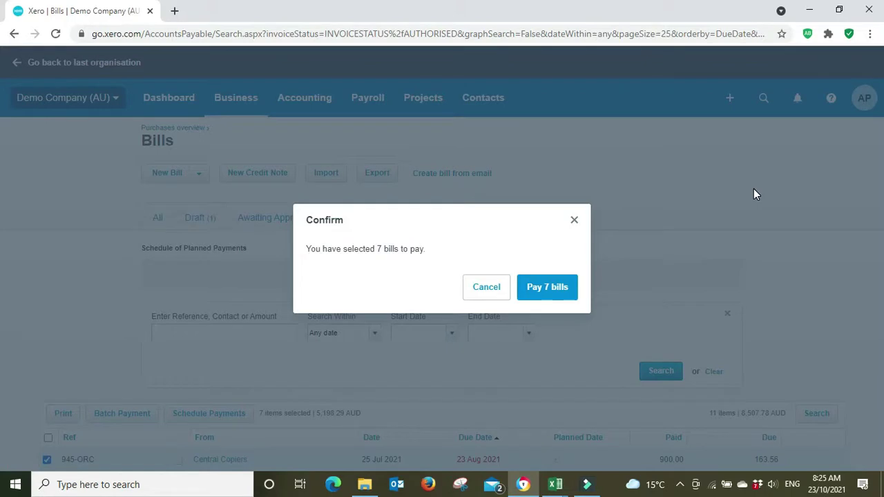
Step: Cancel paying seven bills and untick Capital Cab Co bill CS815, leaving six bills (4,956.29 AUD)
{"action": "left_click", "coordinate": [481, 287]}
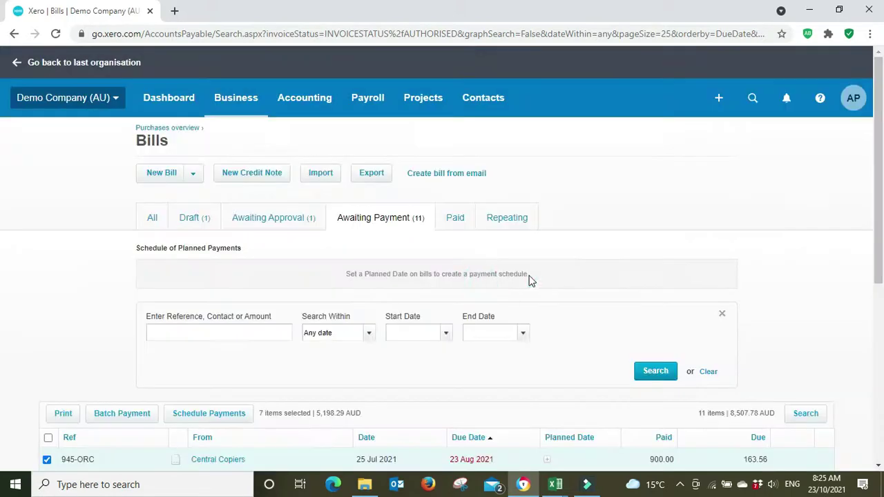
{"action": "scroll", "coordinate": [823, 182], "scroll_direction": "down", "scroll_amount": 3}
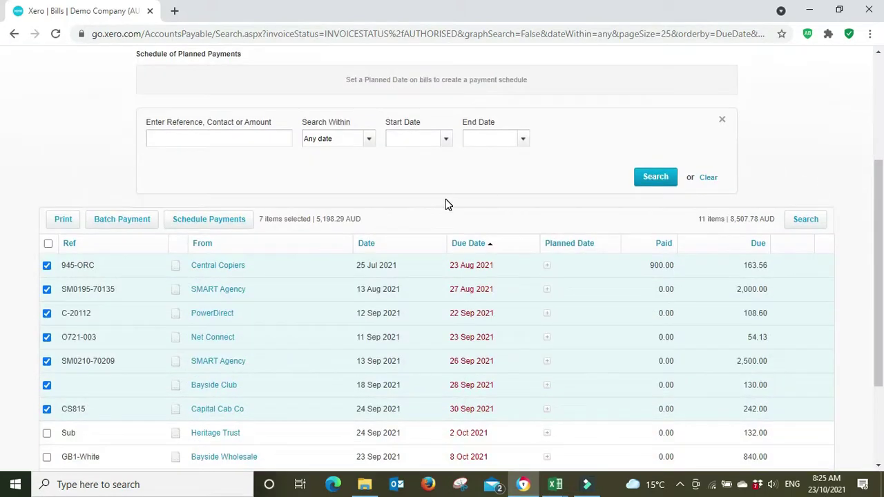
{"action": "scroll", "coordinate": [446, 205], "scroll_direction": "down", "scroll_amount": 2}
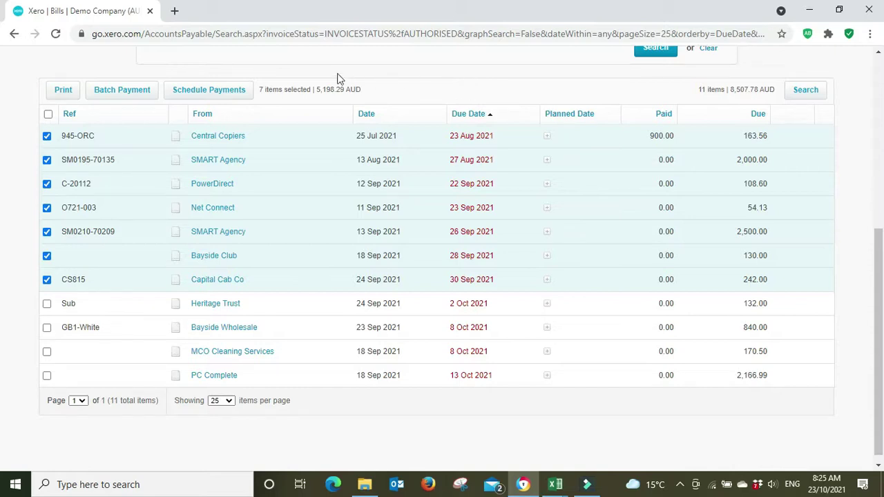
{"action": "left_click", "coordinate": [46, 278]}
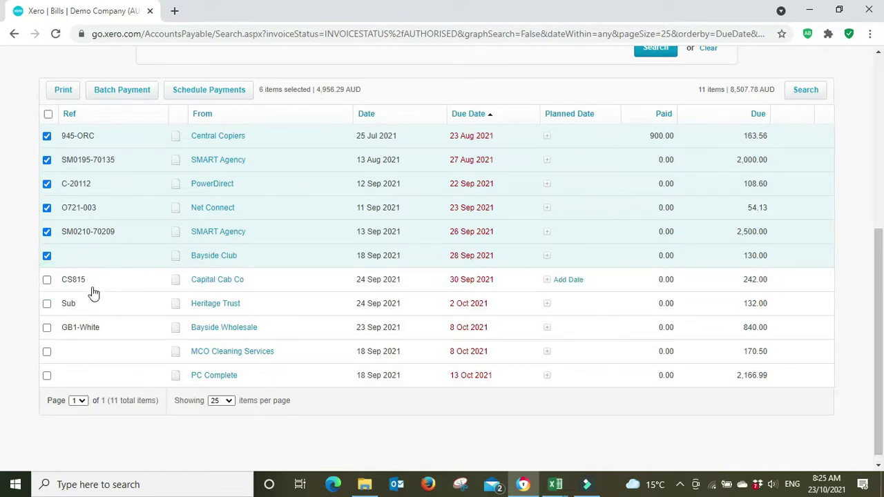
{"action": "left_click", "coordinate": [46, 279]}
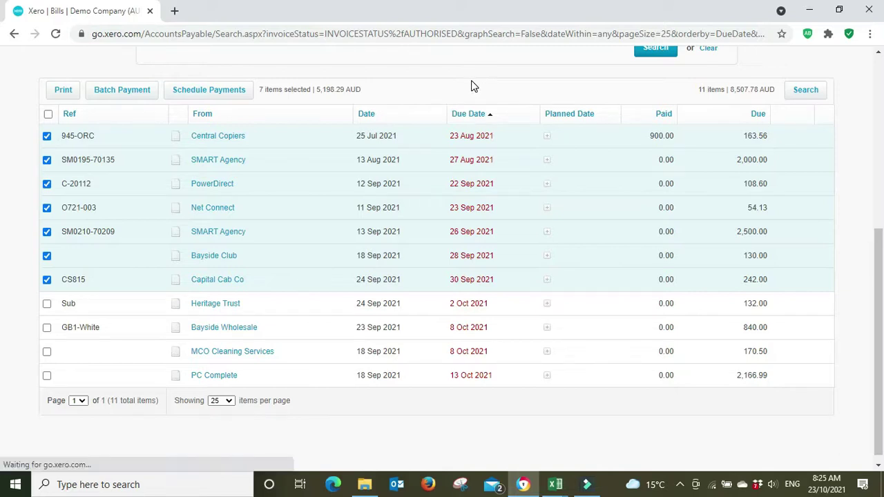
{"action": "left_click", "coordinate": [46, 279]}
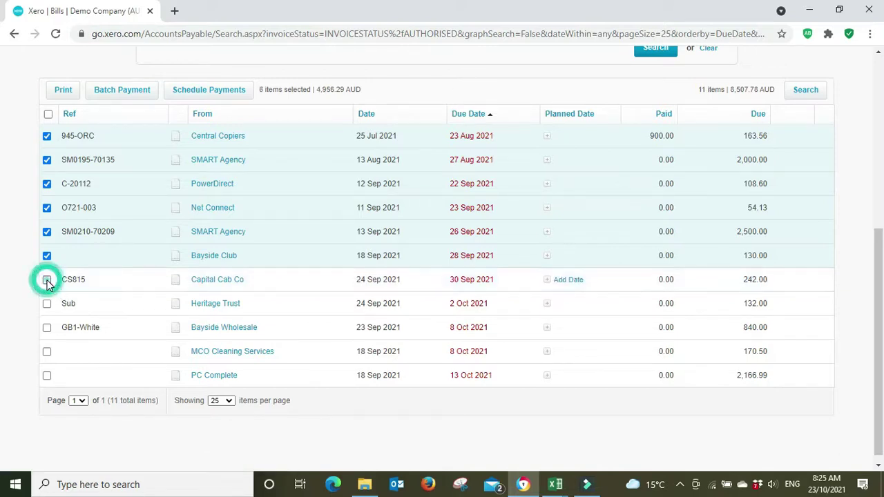
{"action": "triple_click", "coordinate": [317, 101]}
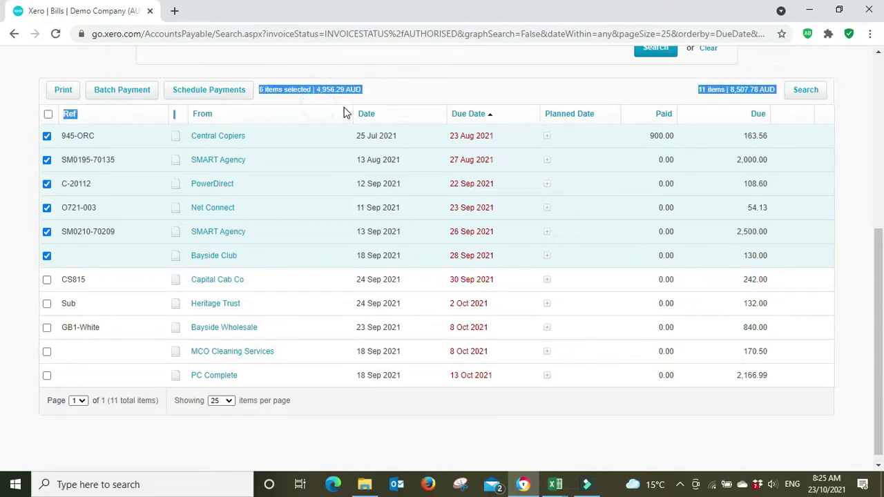
{"action": "left_click", "coordinate": [427, 90]}
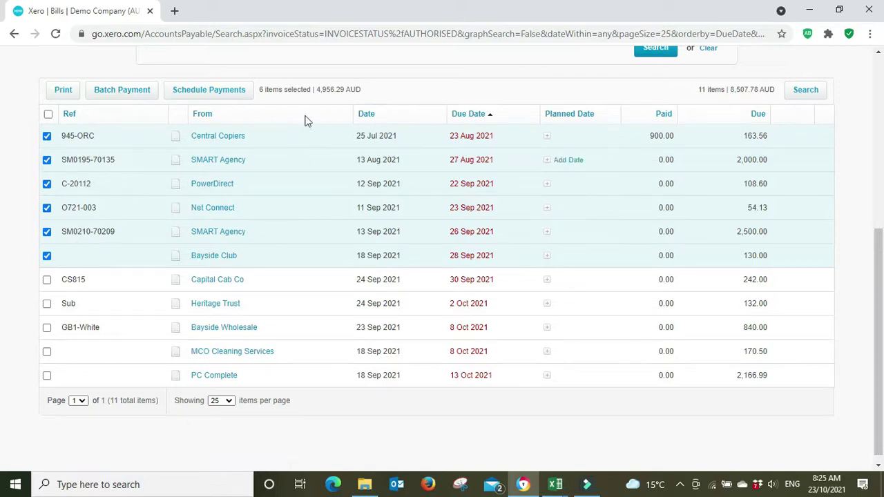
Step: Confirm a batch payment of the six bills from 090 Business Bank Account and continue to review
{"action": "left_click", "coordinate": [137, 97]}
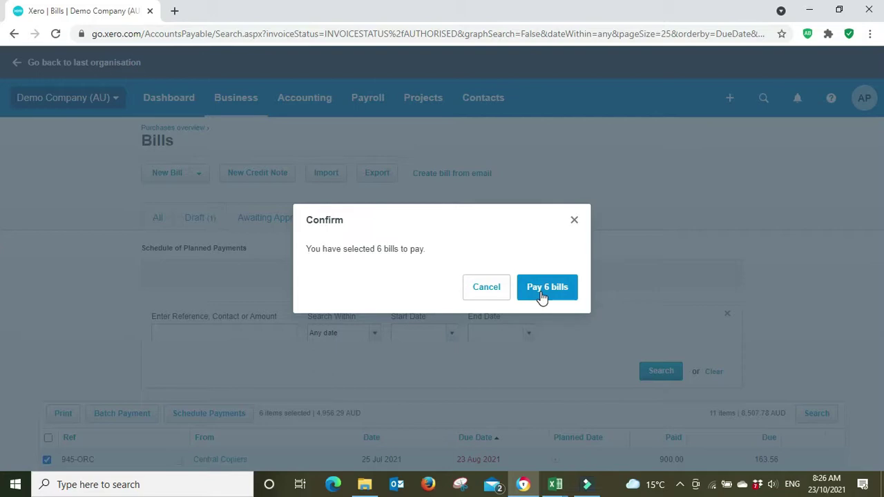
{"action": "left_click", "coordinate": [545, 287]}
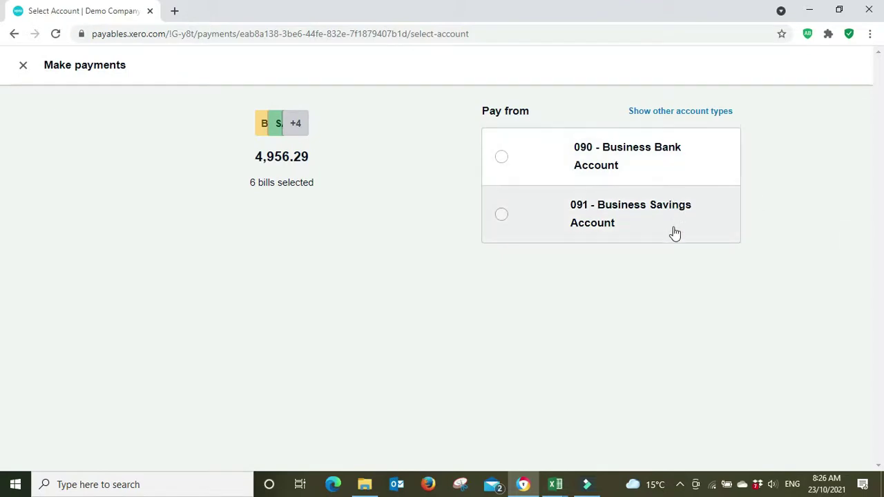
{"action": "left_click", "coordinate": [500, 158]}
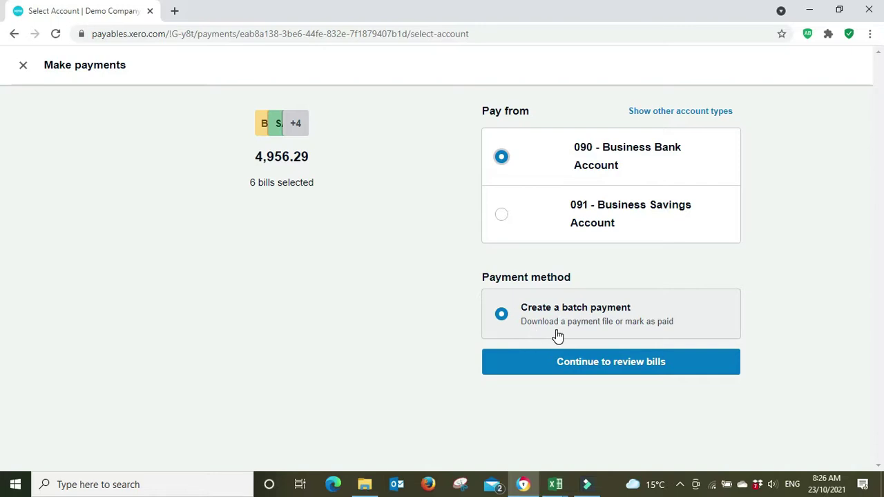
{"action": "left_click", "coordinate": [621, 366]}
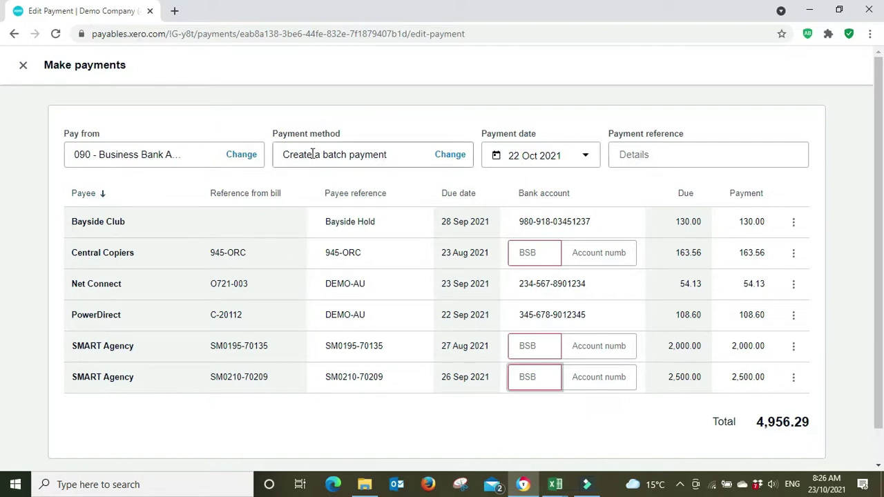
Step: Set the payment date to today (the 23rd) and the payment reference to 'Batch 2310'
{"action": "left_click", "coordinate": [587, 161]}
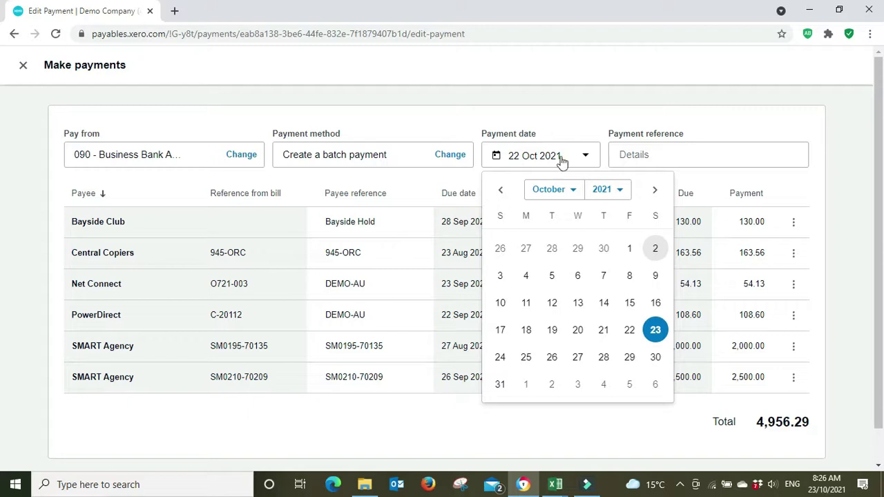
{"action": "left_click", "coordinate": [655, 330]}
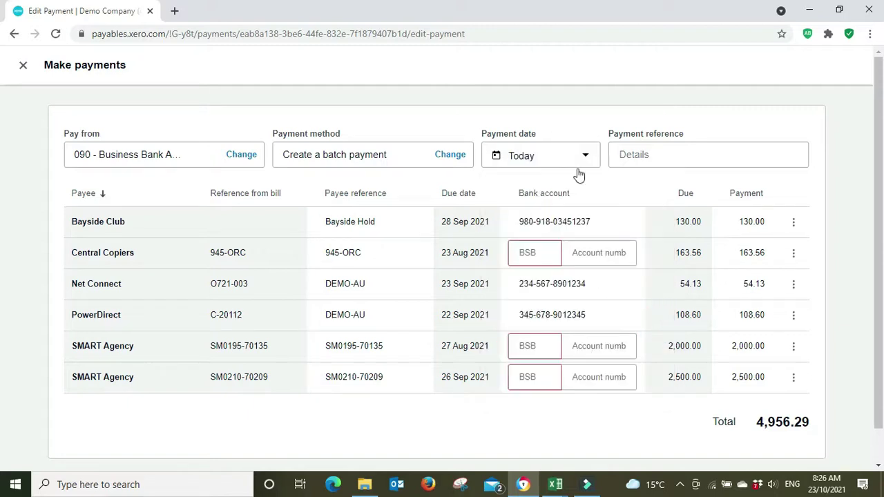
{"action": "left_click", "coordinate": [695, 157]}
{"action": "type", "text": "B"}
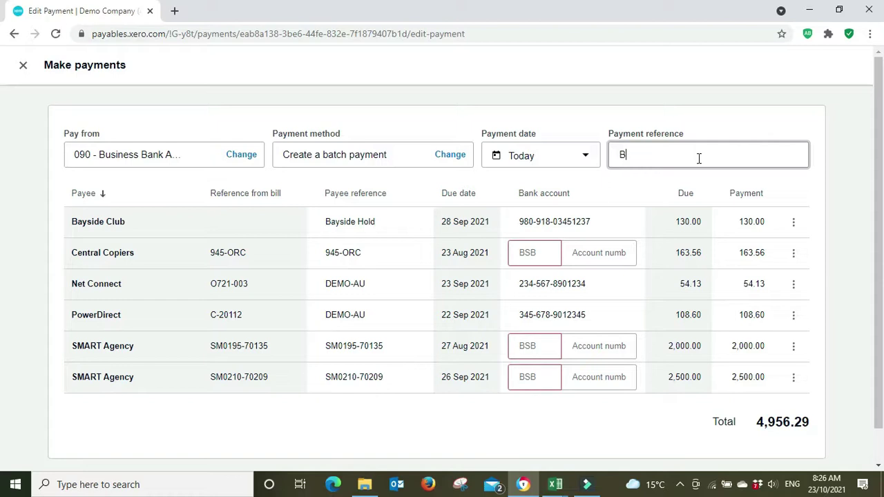
{"action": "type", "text": "tachtch 2310"}
{"action": "left_click", "coordinate": [844, 180]}
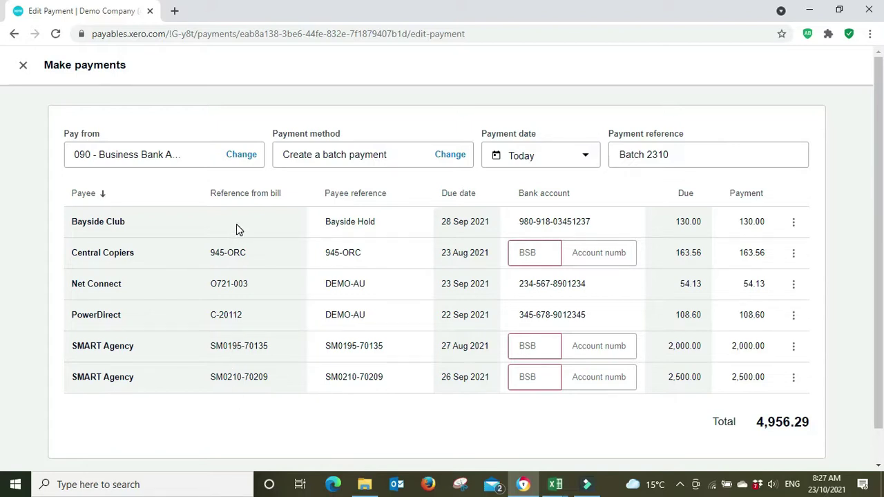
Step: Replace Central Copiers' payee reference 945-ORC with 'Central Copiers' and check the other references
{"action": "left_click", "coordinate": [390, 221]}
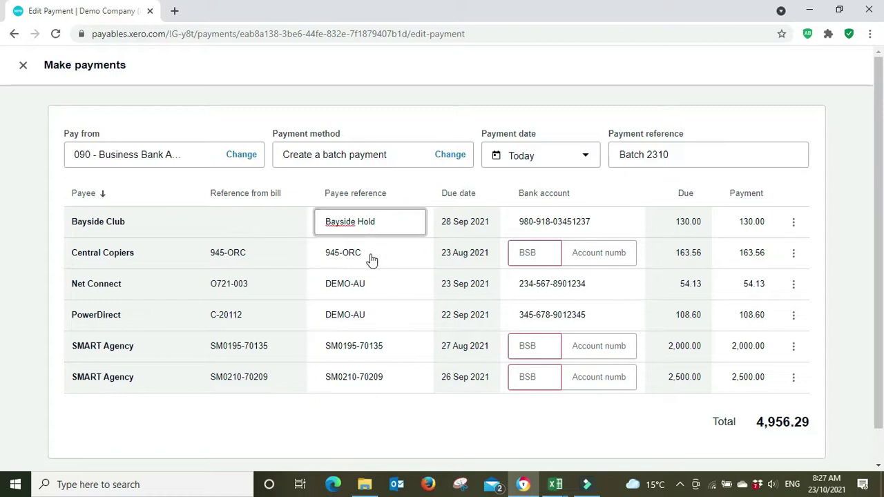
{"action": "left_click", "coordinate": [370, 253]}
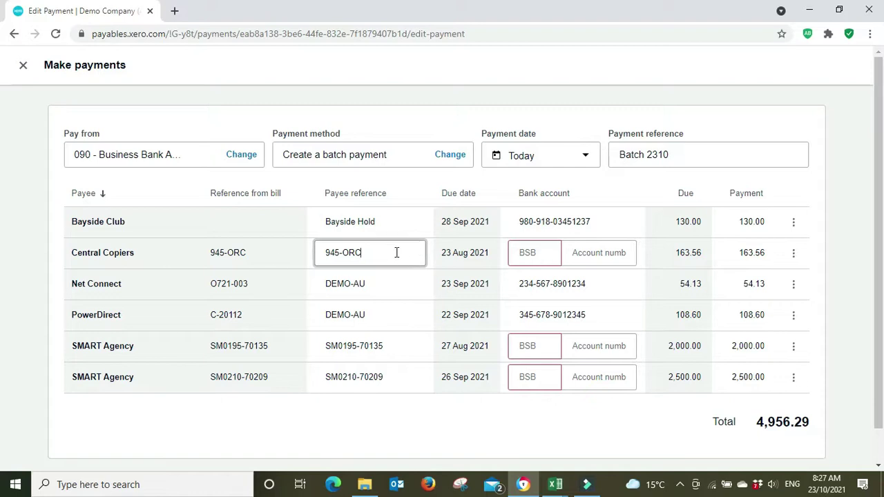
{"action": "left_click", "coordinate": [390, 252]}
{"action": "triple_click", "coordinate": [384, 253]}
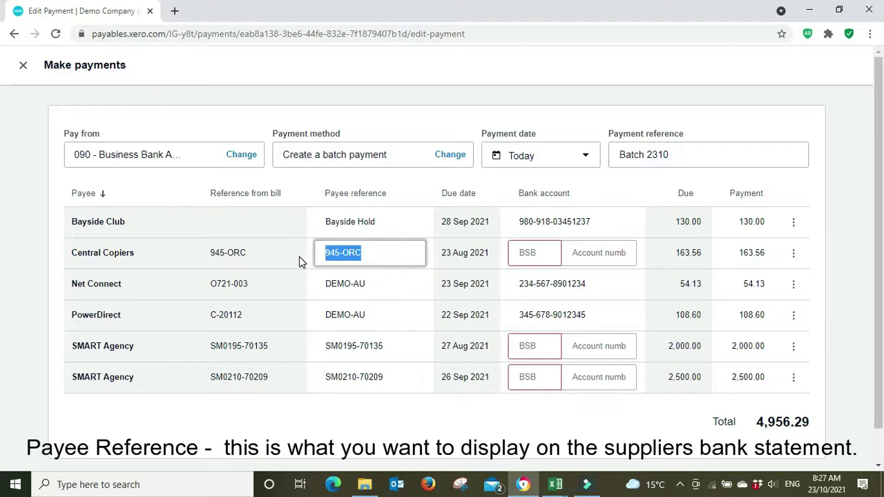
{"action": "type", "text": "Central"}
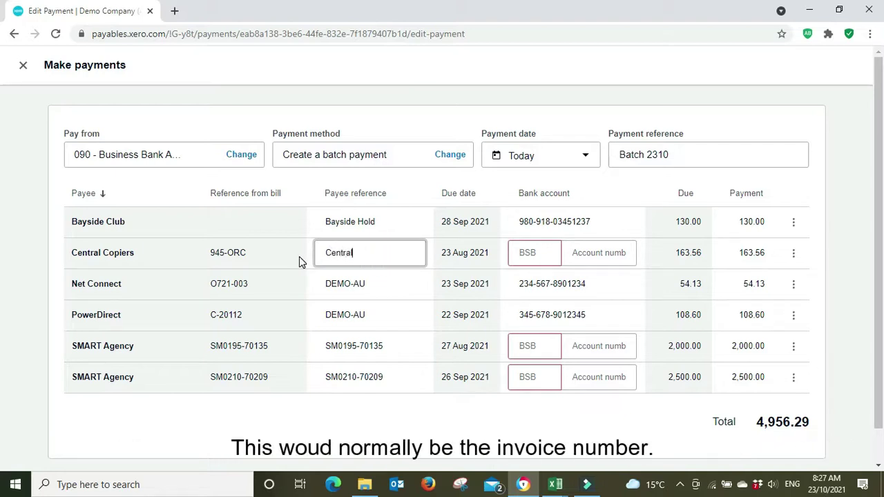
{"action": "type", "text": " Copiers"}
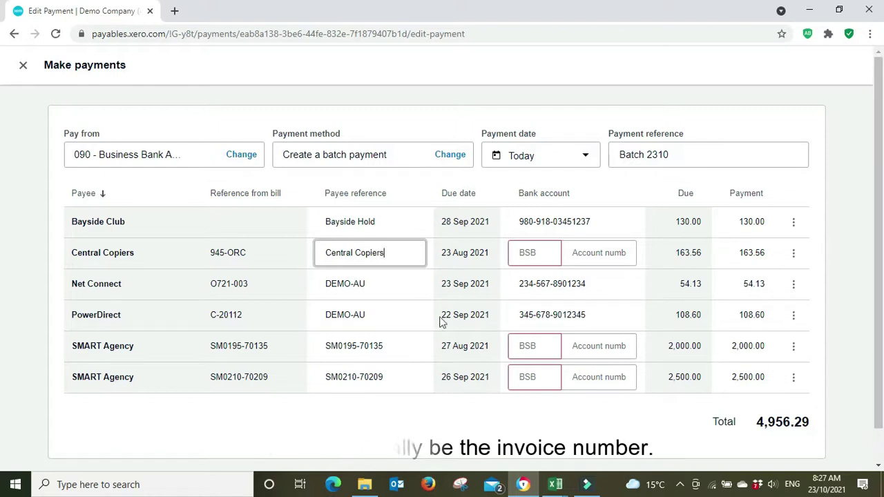
{"action": "left_click", "coordinate": [389, 290]}
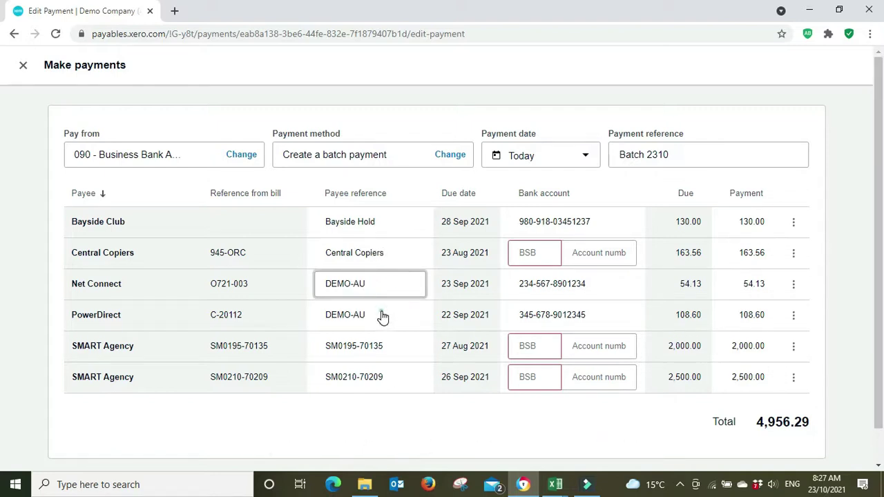
{"action": "left_click", "coordinate": [383, 316]}
{"action": "left_click", "coordinate": [394, 347]}
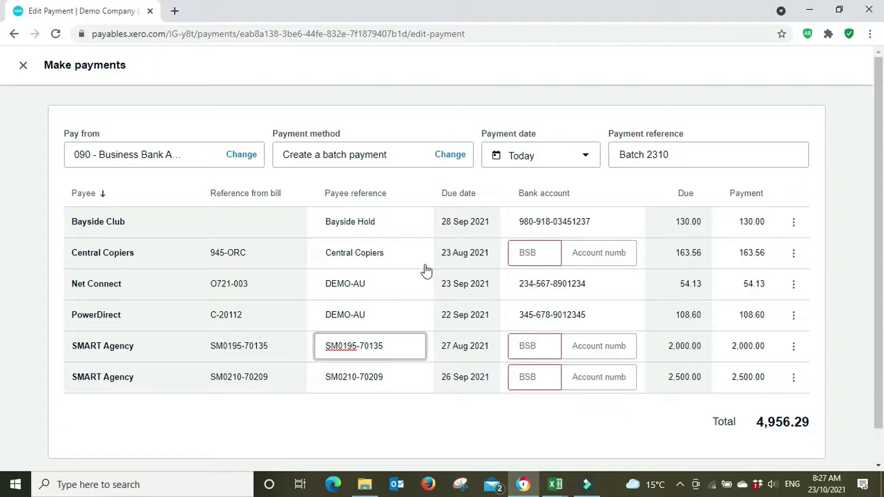
{"action": "left_click", "coordinate": [405, 420]}
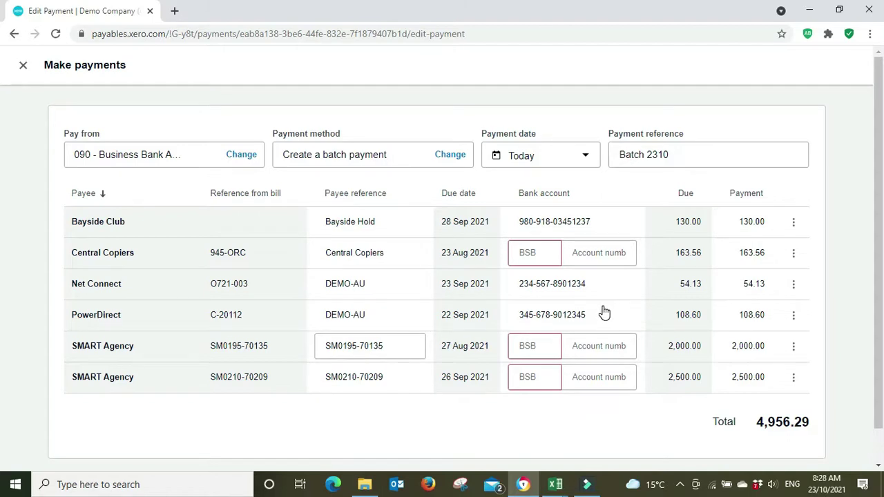
Step: Enter Central Copiers' bank account: BSB 063-123, account number 100200
{"action": "left_click", "coordinate": [545, 250]}
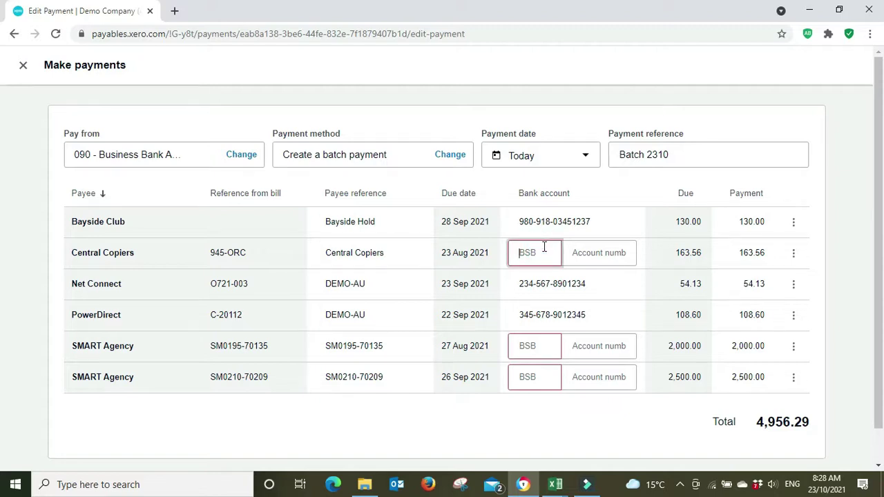
{"action": "type", "text": "063-123"}
{"action": "left_click", "coordinate": [586, 247]}
{"action": "type", "text": "100200"}
Step: Enter SMART Agency's bank account: BSB 056-123, account number 100800
{"action": "left_click", "coordinate": [541, 345]}
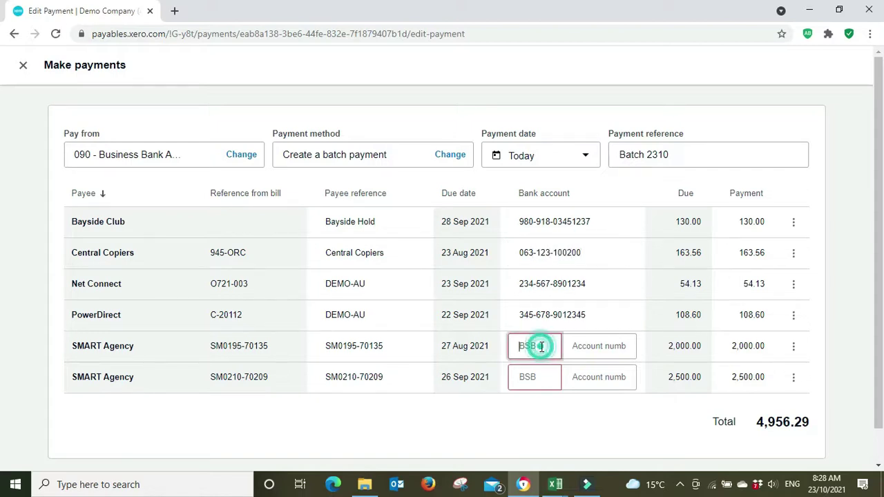
{"action": "type", "text": "056-123"}
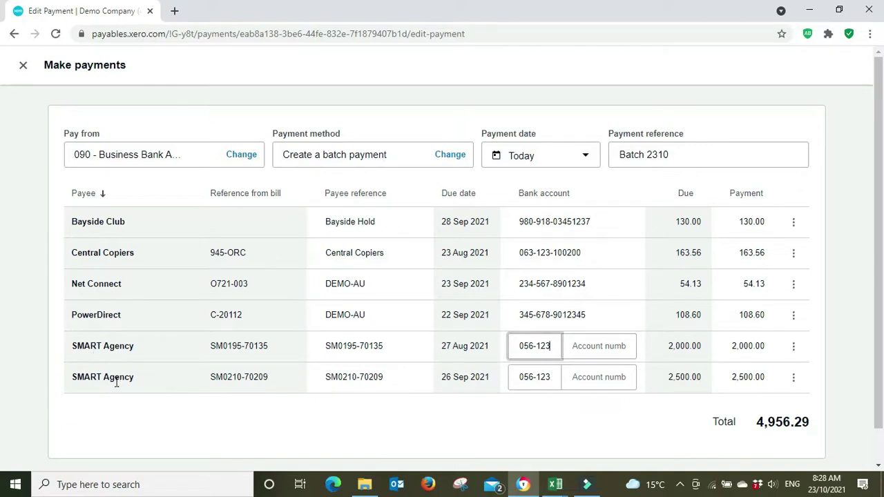
{"action": "left_click", "coordinate": [596, 352]}
{"action": "type", "text": "100"}
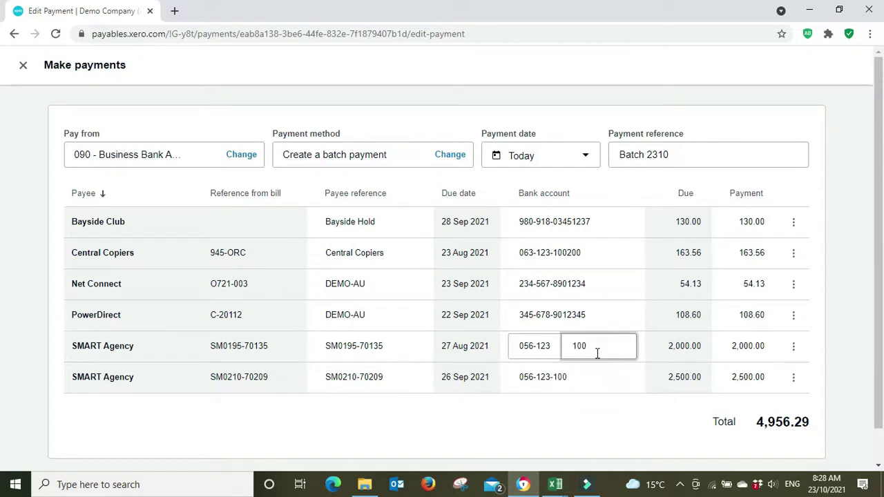
{"action": "type", "text": "800"}
{"action": "left_click", "coordinate": [611, 423]}
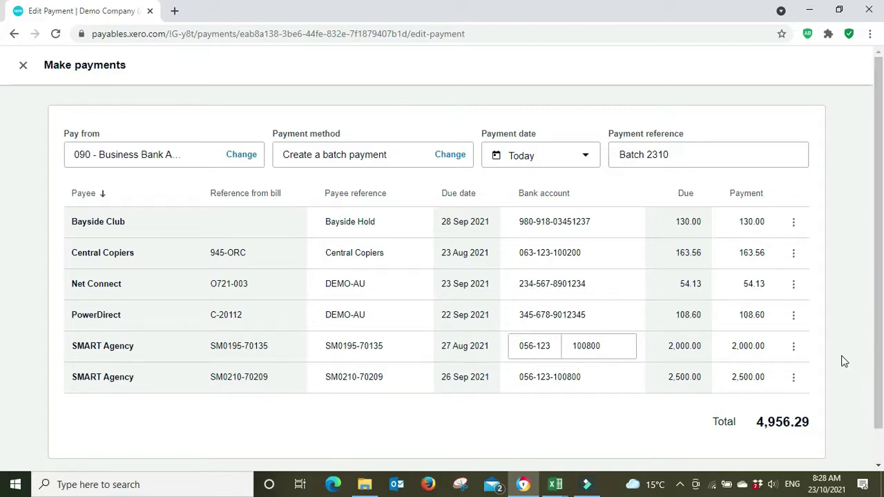
Step: Change Bayside Club's payment from 130.00 to 100.00, bringing the batch total to 4,926.29
{"action": "scroll", "coordinate": [842, 360], "scroll_direction": "down", "scroll_amount": 1}
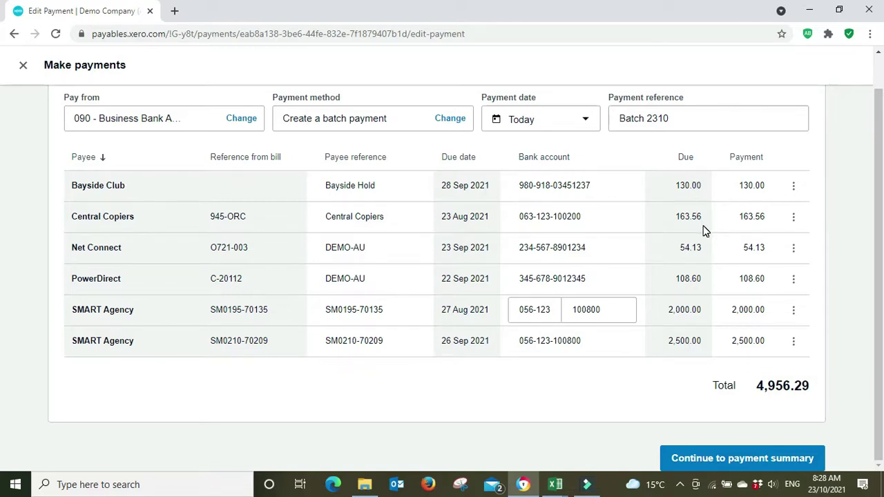
{"action": "left_click", "coordinate": [757, 186]}
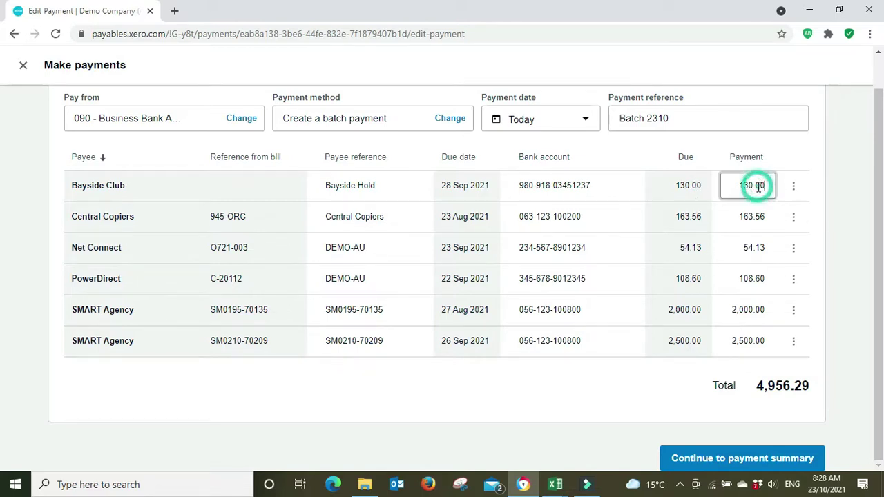
{"action": "left_click_drag", "start_coordinate": [766, 187], "coordinate": [726, 187]}
{"action": "type", "text": "100"}
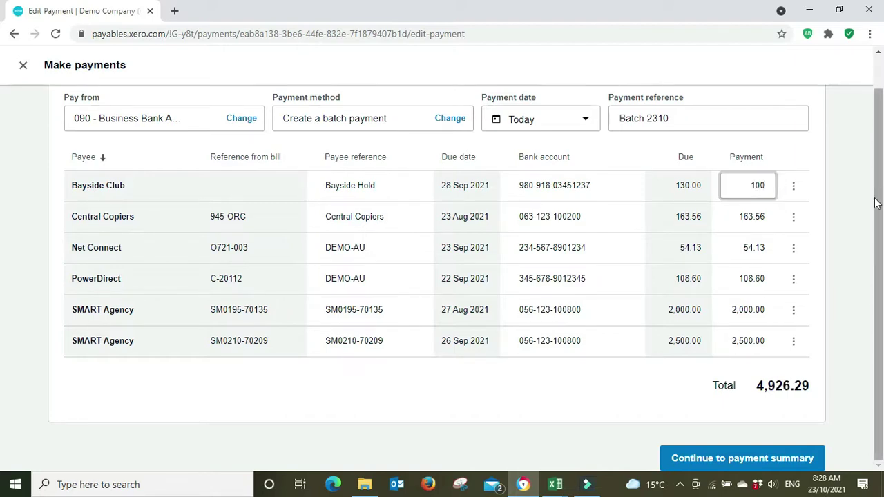
{"action": "left_click", "coordinate": [860, 205]}
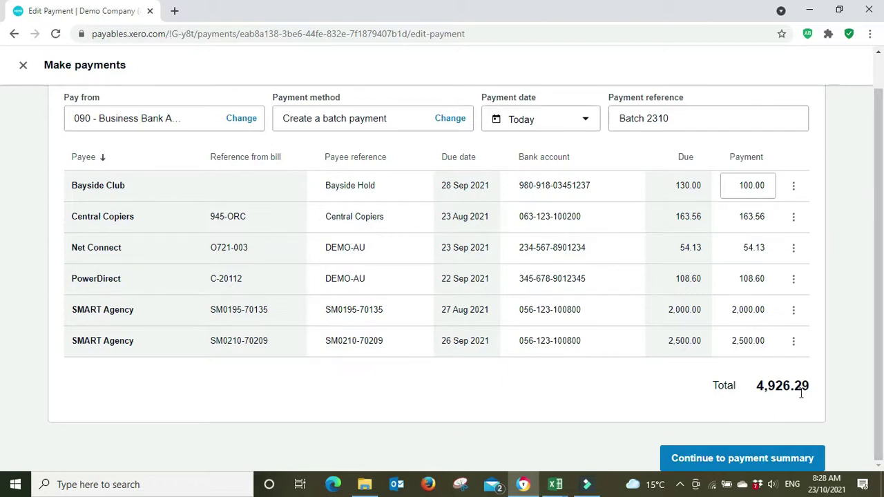
Step: Create the batch and review its summary: six payments from Business Bank Account totalling 4,926.29
{"action": "left_click", "coordinate": [721, 461]}
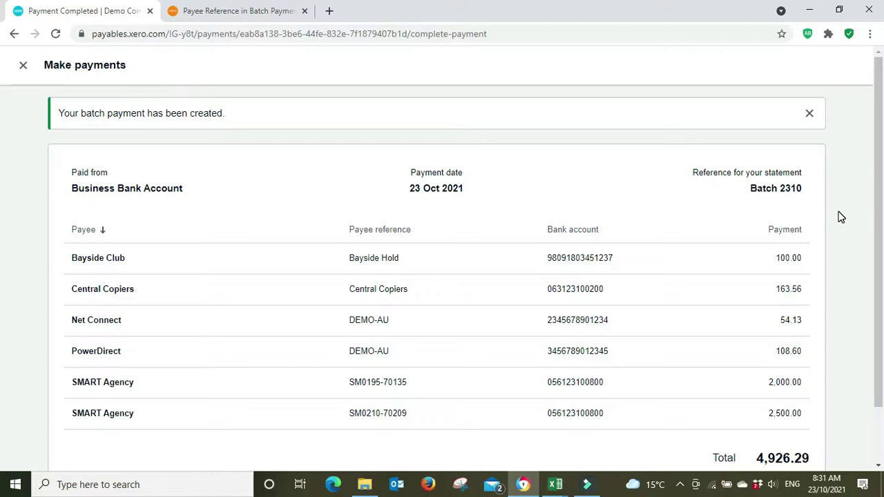
{"action": "scroll", "coordinate": [838, 217], "scroll_direction": "down", "scroll_amount": 1}
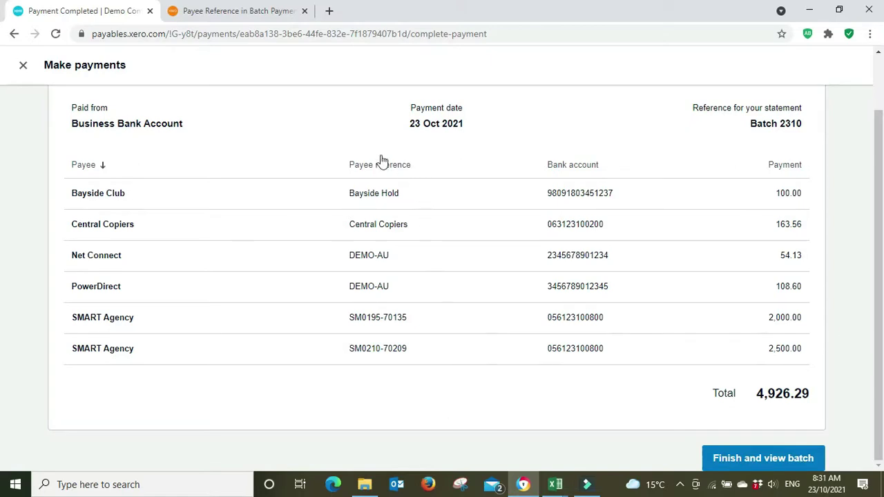
Step: Open the saved Batch 2310 transaction and review its six unreconciled payments totalling 4,926.29
{"action": "left_click", "coordinate": [746, 465]}
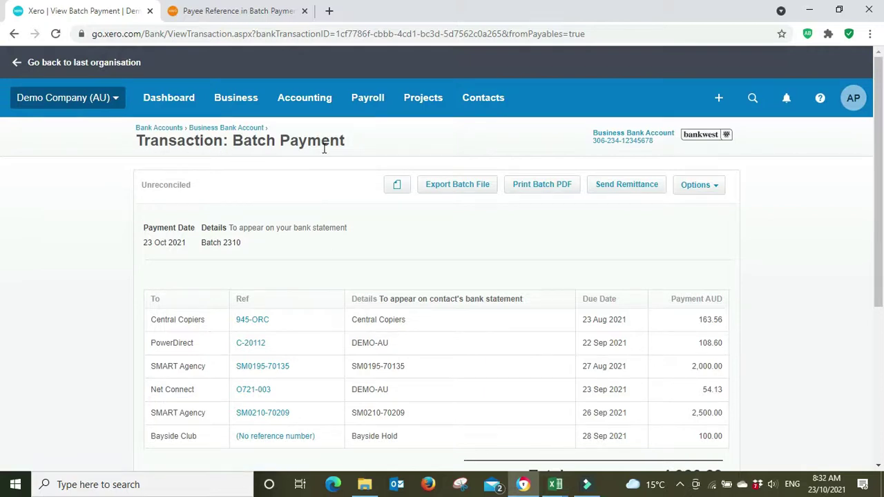
{"action": "scroll", "coordinate": [323, 149], "scroll_direction": "down", "scroll_amount": 1}
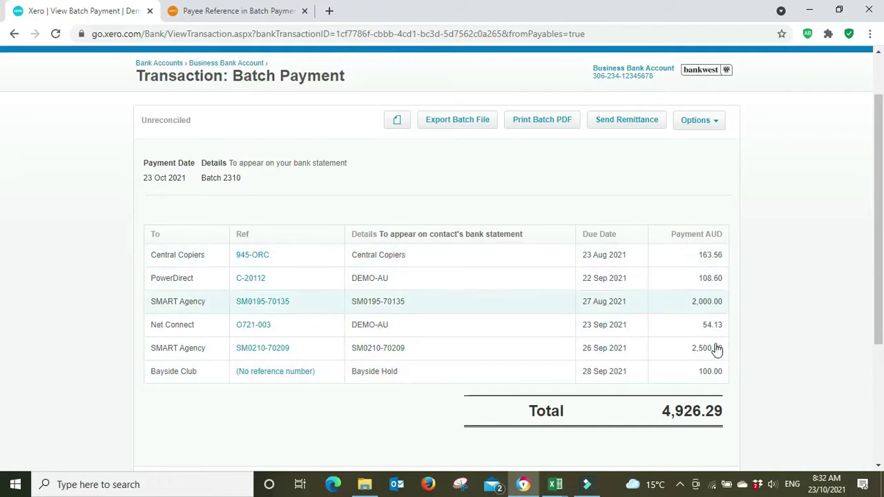
{"action": "scroll", "coordinate": [804, 304], "scroll_direction": "down", "scroll_amount": 3}
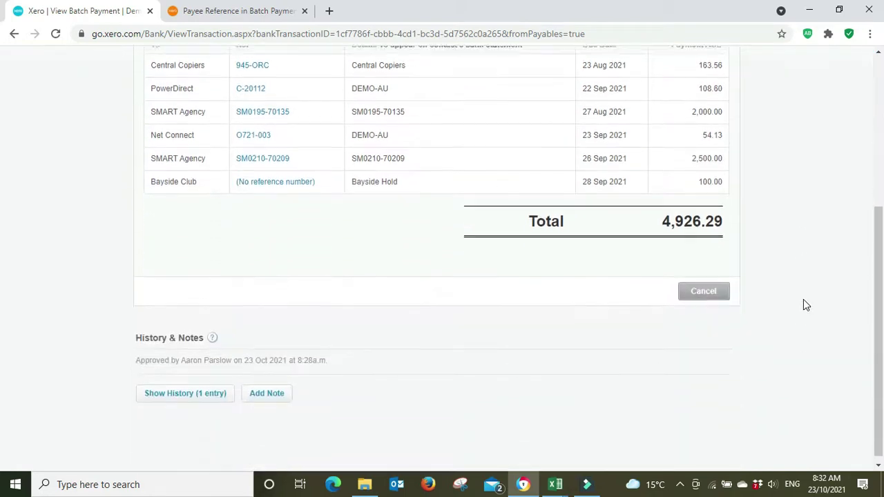
{"action": "scroll", "coordinate": [803, 303], "scroll_direction": "up", "scroll_amount": 3}
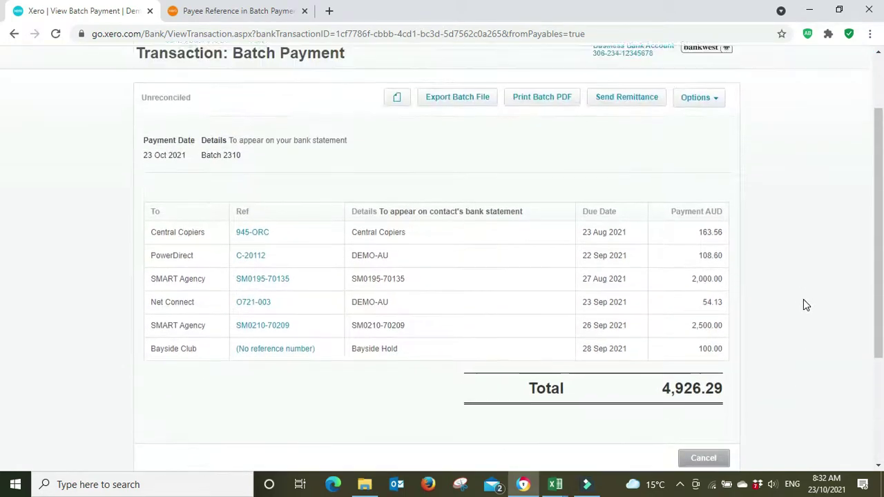
Step: Bring up the Xero browser tab's options menu and dismiss it without choosing anything
{"action": "right_click", "coordinate": [115, 9]}
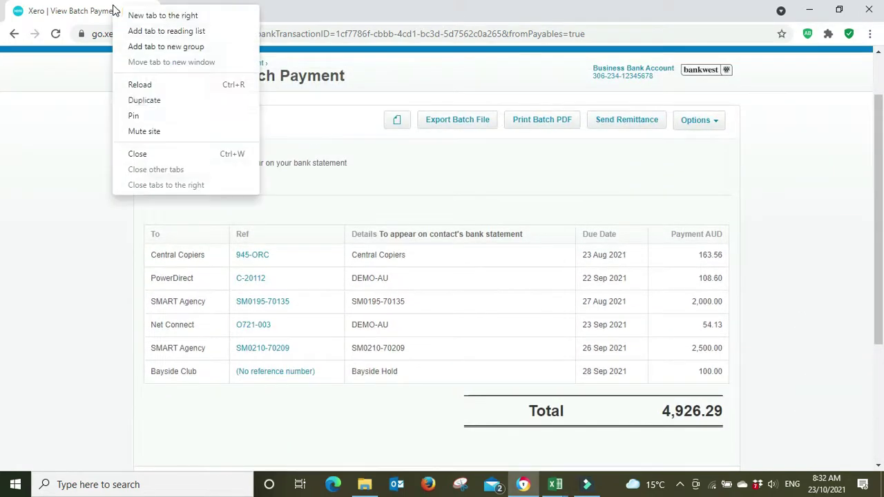
{"action": "left_click", "coordinate": [445, 75]}
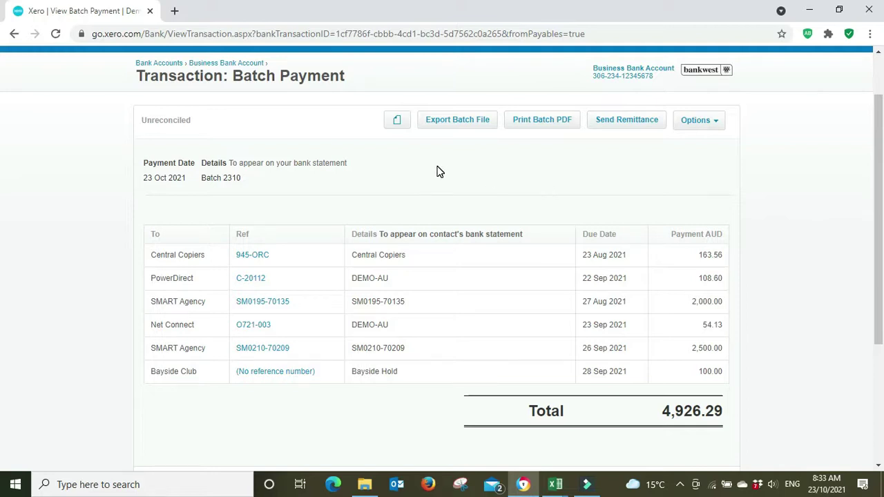
Step: Export Batch 2310 as the ABA bank file 20211023.ABA and review the batch page
{"action": "left_click", "coordinate": [455, 123]}
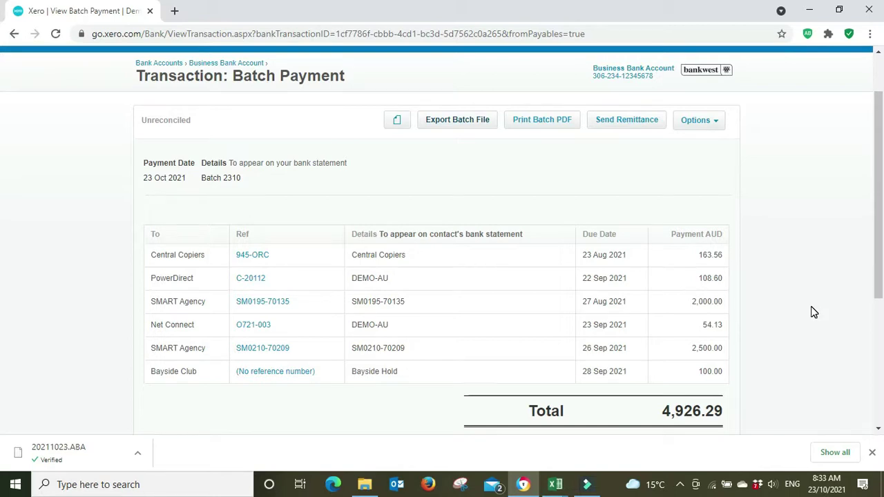
{"action": "scroll", "coordinate": [831, 315], "scroll_direction": "down", "scroll_amount": 1}
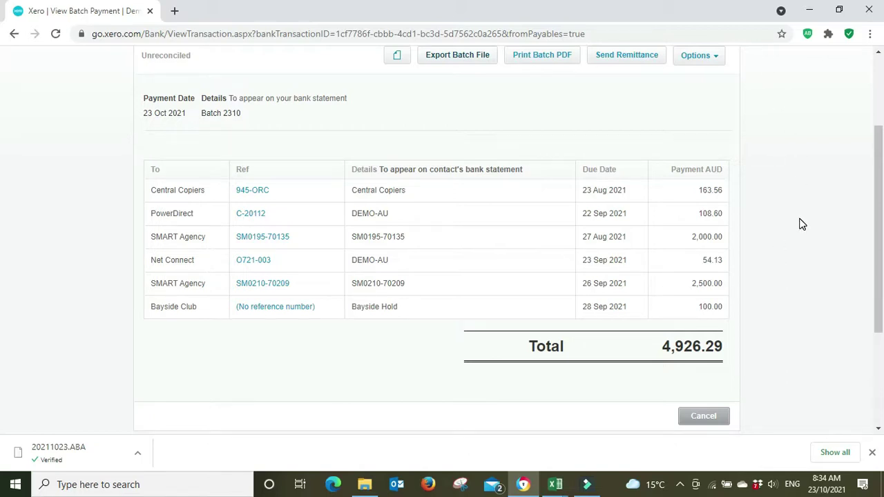
{"action": "scroll", "coordinate": [801, 225], "scroll_direction": "up", "scroll_amount": 1}
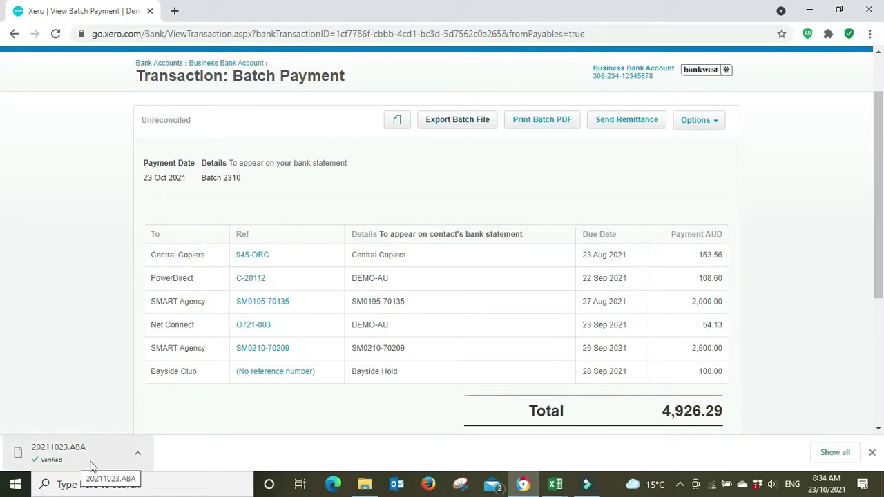
{"action": "left_click", "coordinate": [627, 121]}
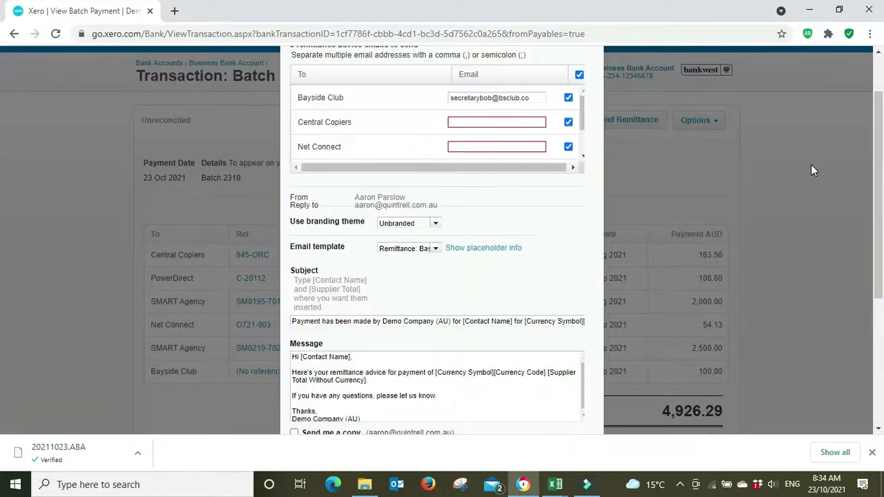
{"action": "scroll", "coordinate": [419, 126], "scroll_direction": "up", "scroll_amount": 1}
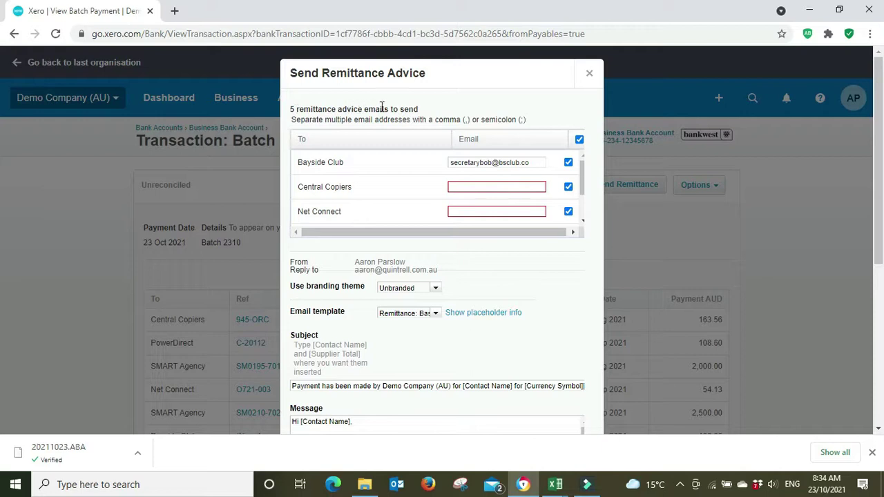
{"action": "left_click", "coordinate": [486, 188]}
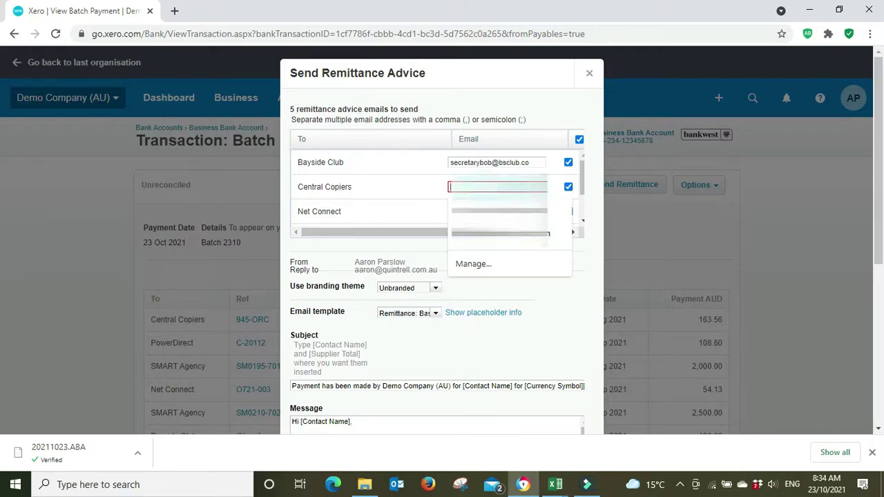
{"action": "left_click", "coordinate": [545, 312]}
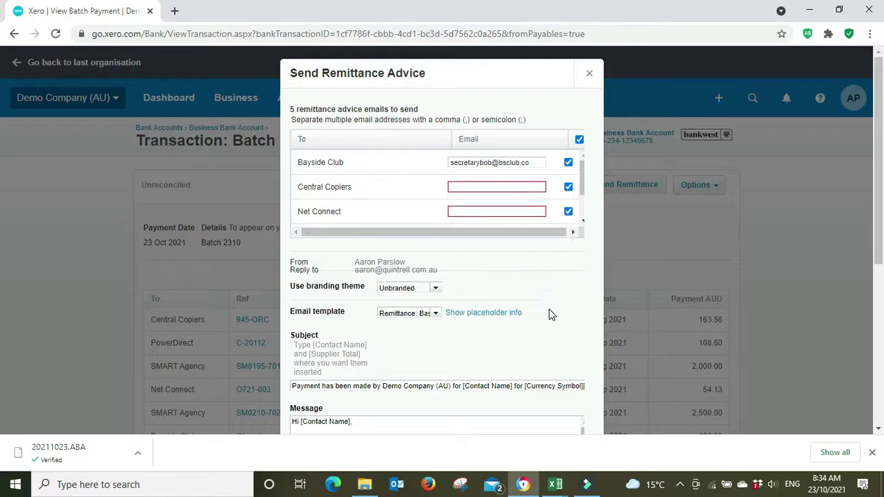
{"action": "left_click_drag", "start_coordinate": [582, 180], "coordinate": [582, 205]}
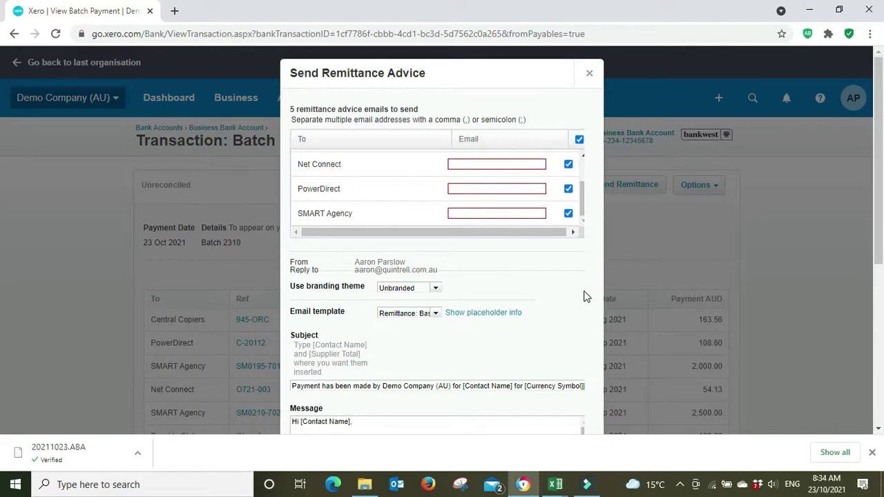
{"action": "scroll", "coordinate": [584, 297], "scroll_direction": "down", "scroll_amount": 1}
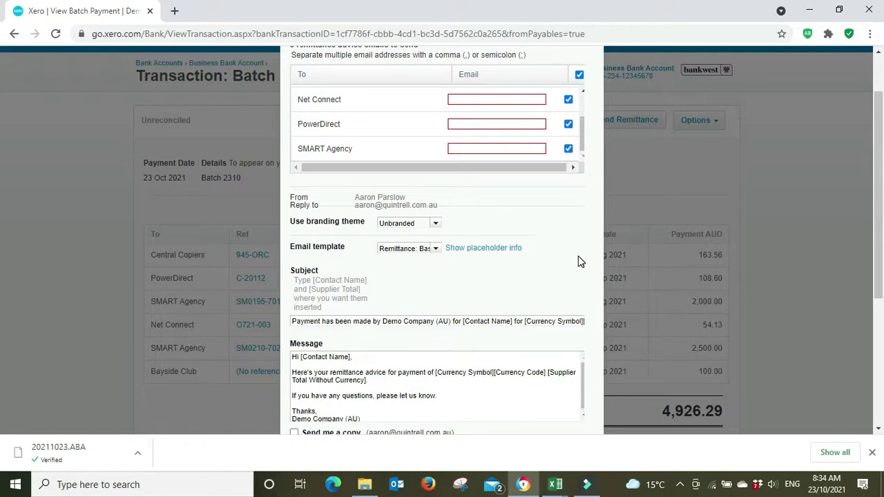
{"action": "scroll", "coordinate": [538, 303], "scroll_direction": "down", "scroll_amount": 1}
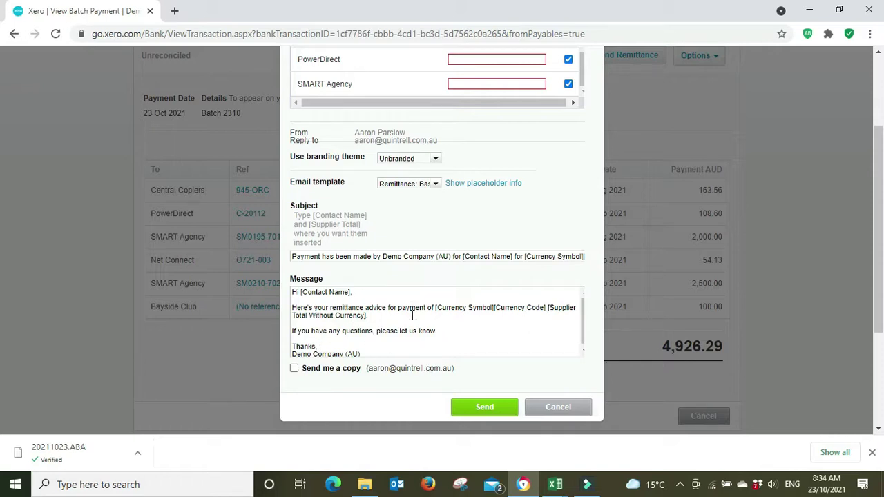
{"action": "scroll", "coordinate": [595, 337], "scroll_direction": "up", "scroll_amount": 1}
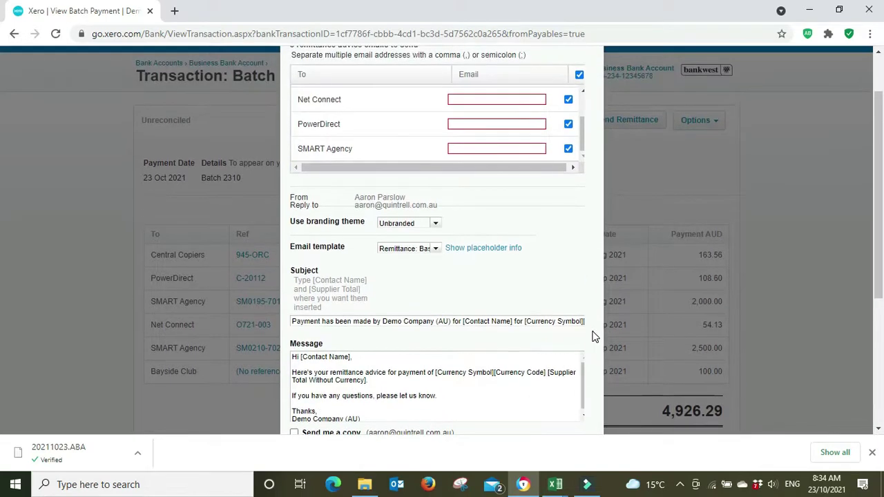
{"action": "scroll", "coordinate": [586, 311], "scroll_direction": "down", "scroll_amount": 3}
{"action": "left_click", "coordinate": [569, 279]}
{"action": "scroll", "coordinate": [382, 280], "scroll_direction": "up", "scroll_amount": 4}
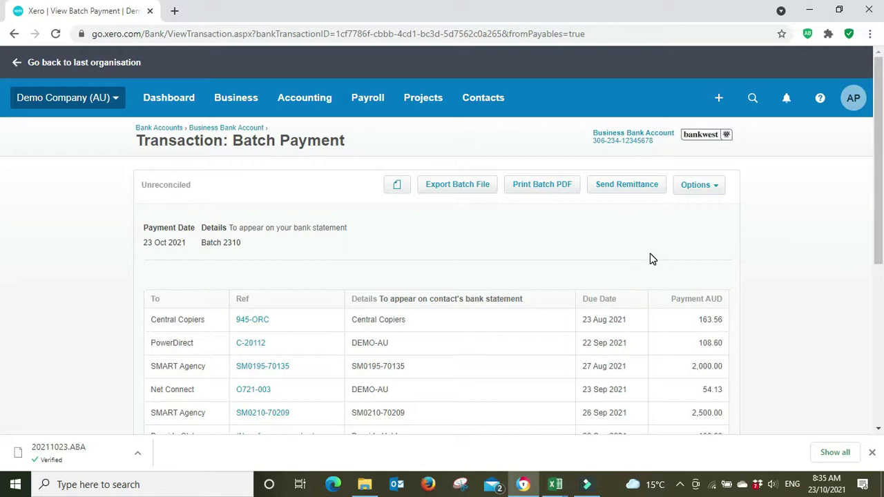
Step: Duplicate the batch payment tab and open the Business Bank Account reconciliation from the dashboard there
{"action": "right_click", "coordinate": [80, 14]}
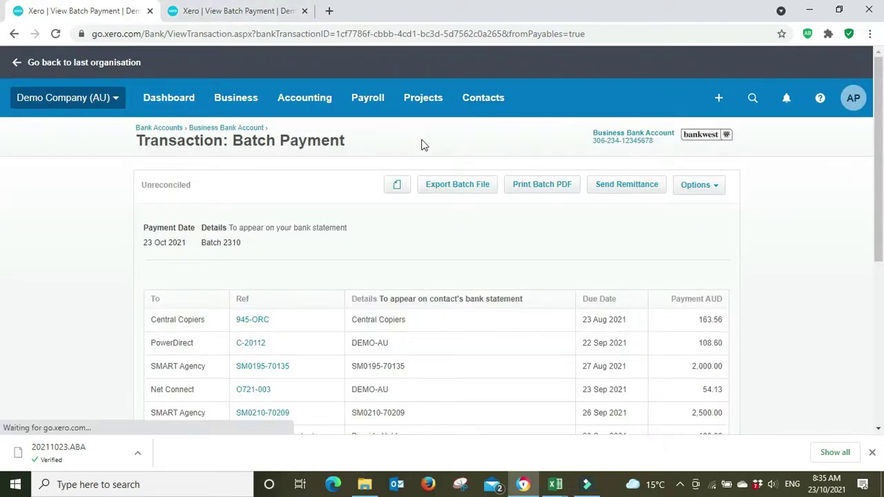
{"action": "left_click", "coordinate": [168, 98]}
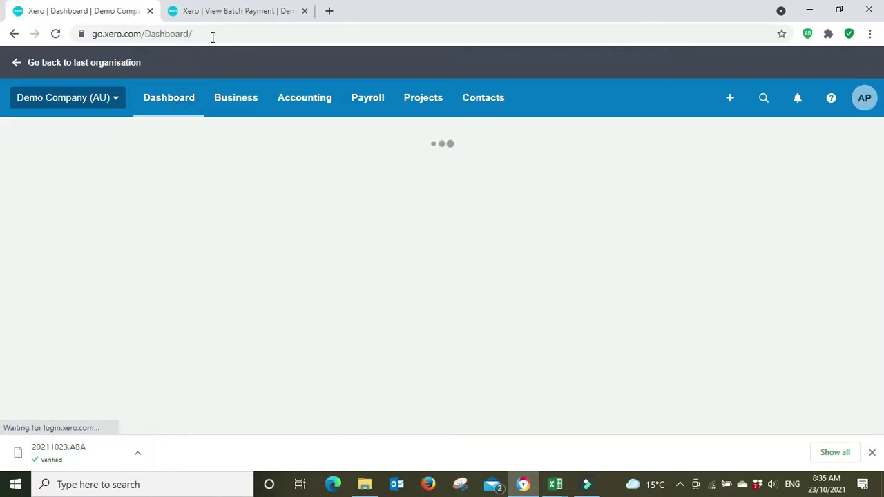
{"action": "left_click", "coordinate": [228, 11]}
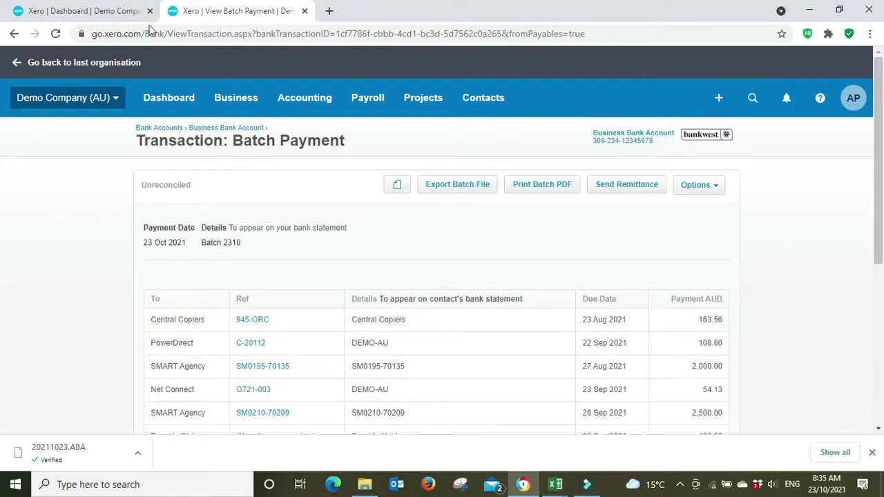
{"action": "left_click", "coordinate": [96, 16]}
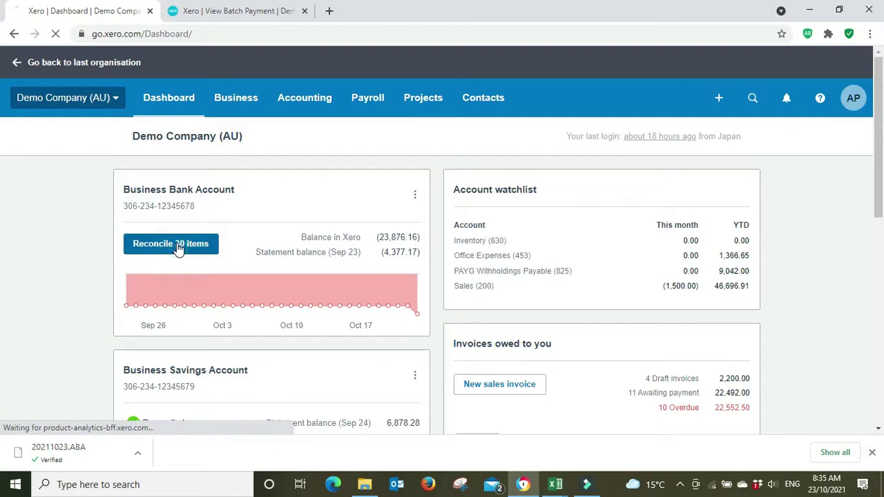
{"action": "left_click", "coordinate": [223, 261]}
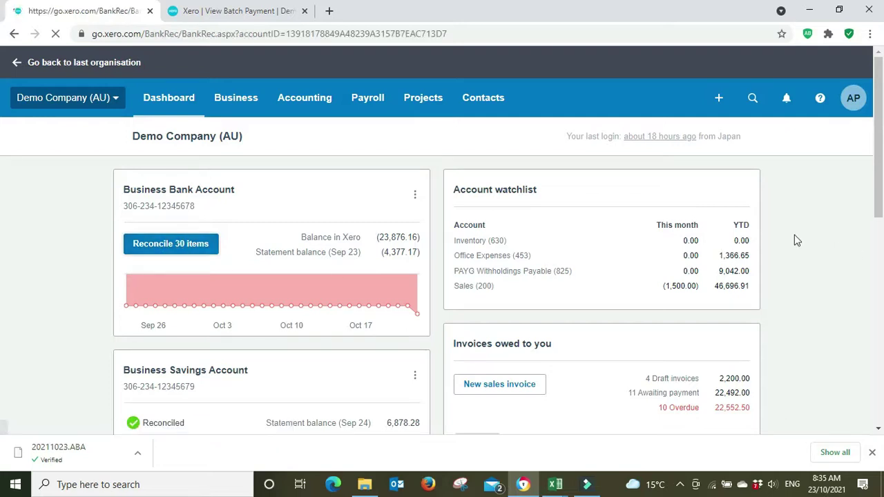
{"action": "left_click", "coordinate": [221, 11]}
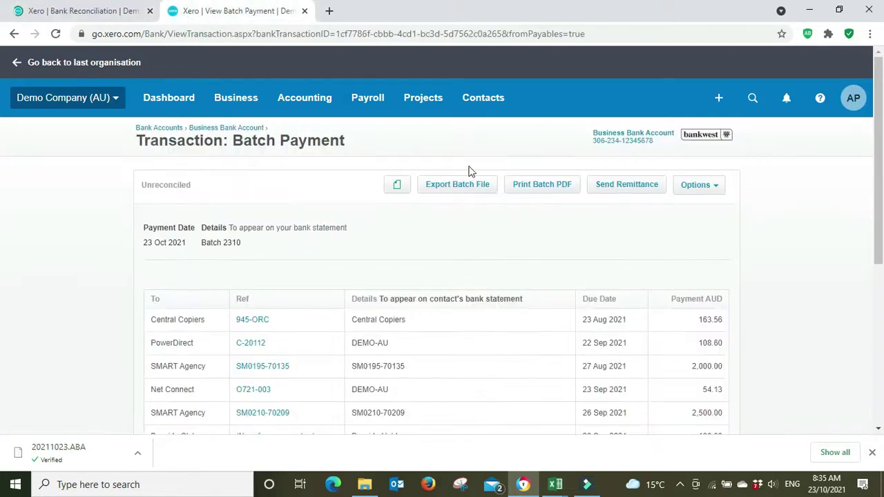
{"action": "scroll", "coordinate": [815, 250], "scroll_direction": "down", "scroll_amount": 2}
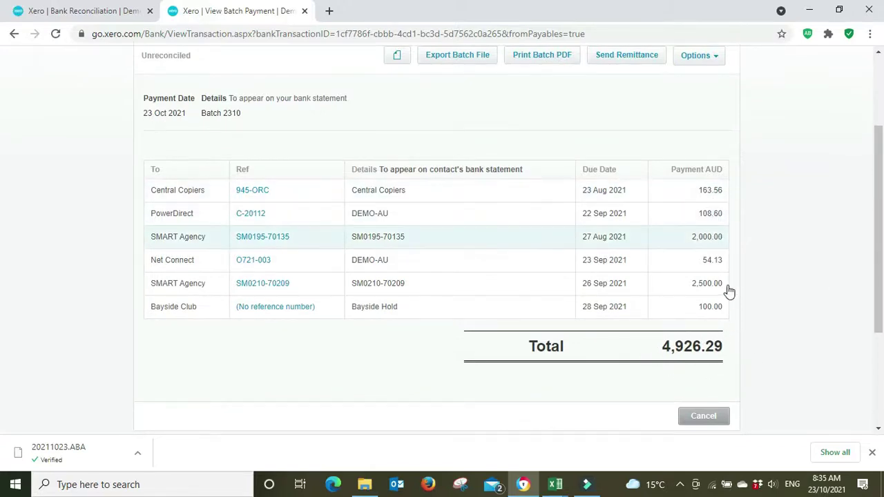
{"action": "left_click", "coordinate": [79, 11]}
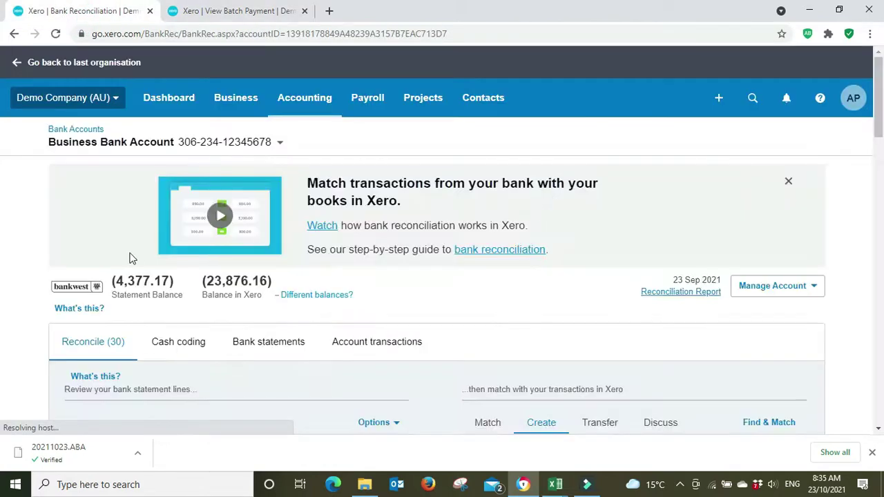
{"action": "scroll", "coordinate": [838, 201], "scroll_direction": "down", "scroll_amount": 2}
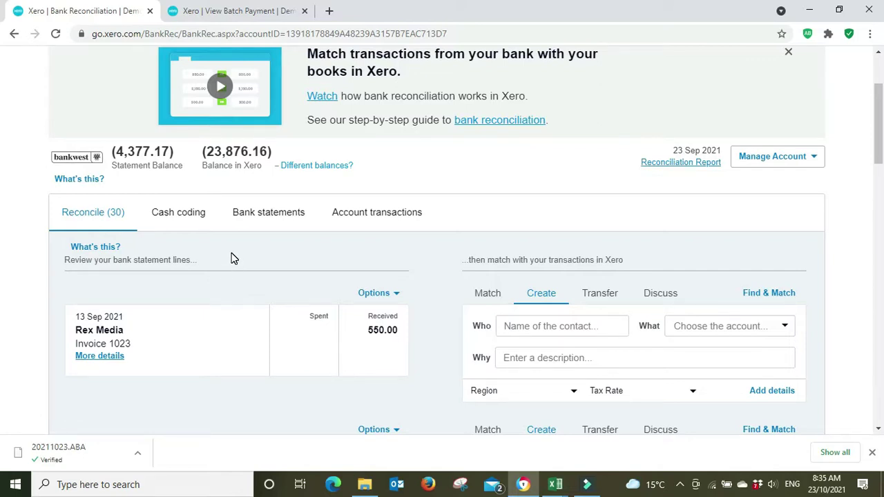
{"action": "scroll", "coordinate": [232, 256], "scroll_direction": "down", "scroll_amount": 7}
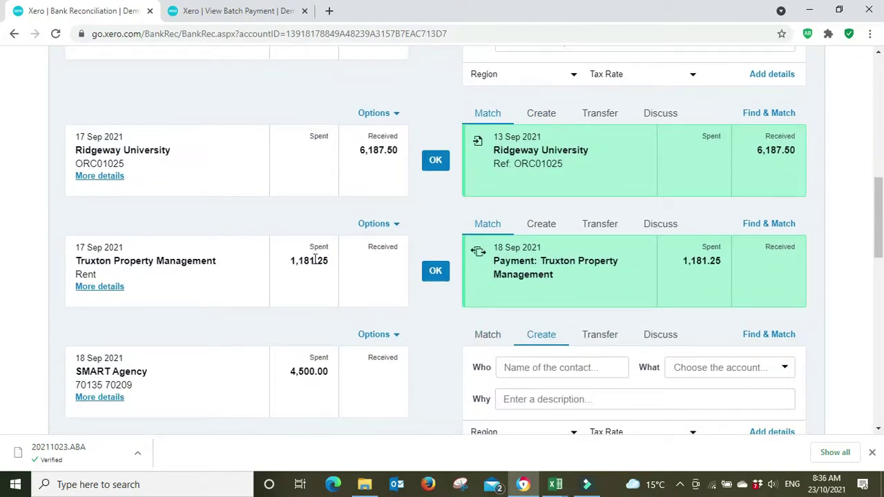
{"action": "left_click", "coordinate": [222, 11]}
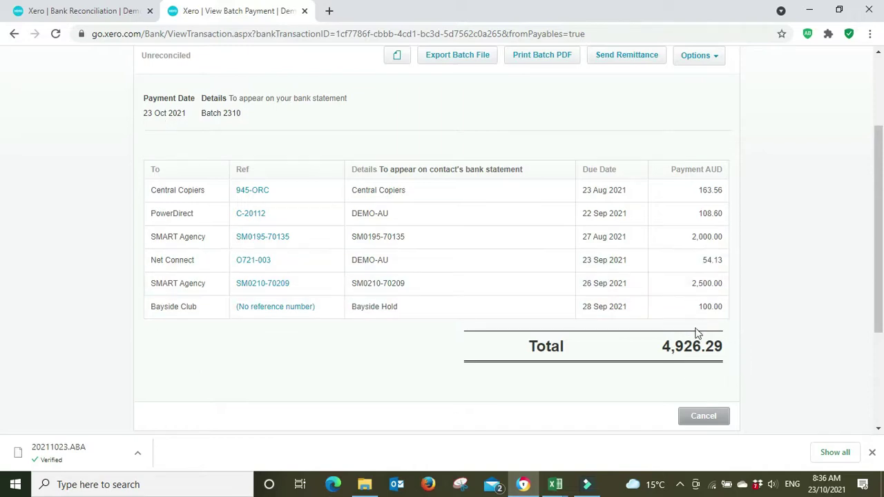
{"action": "left_click", "coordinate": [126, 8]}
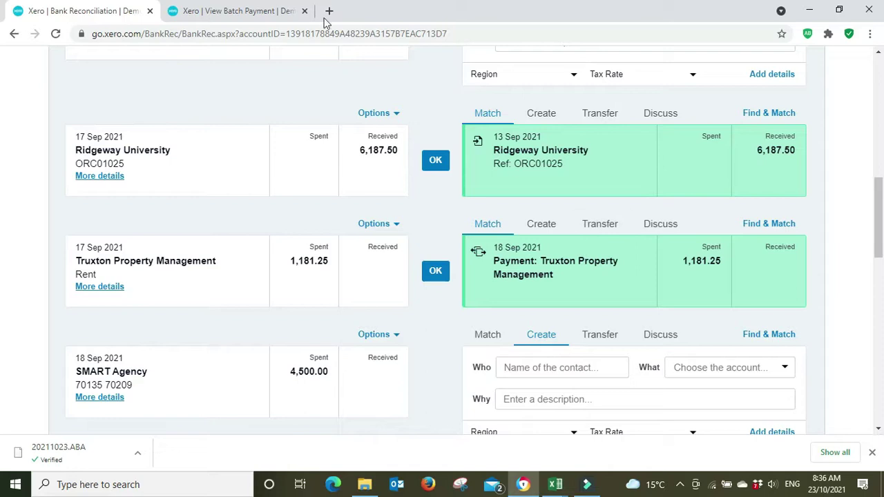
{"action": "left_click", "coordinate": [270, 9]}
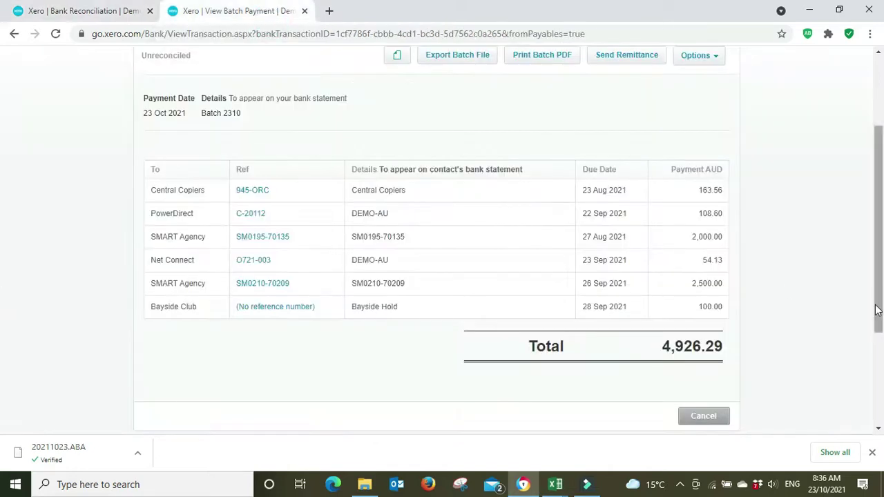
{"action": "scroll", "coordinate": [789, 289], "scroll_direction": "up", "scroll_amount": 2}
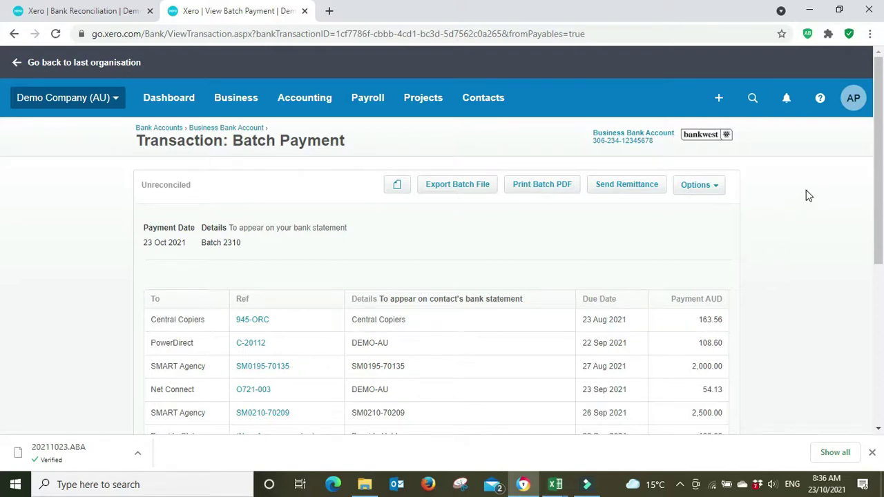
{"action": "scroll", "coordinate": [823, 240], "scroll_direction": "down", "scroll_amount": 2}
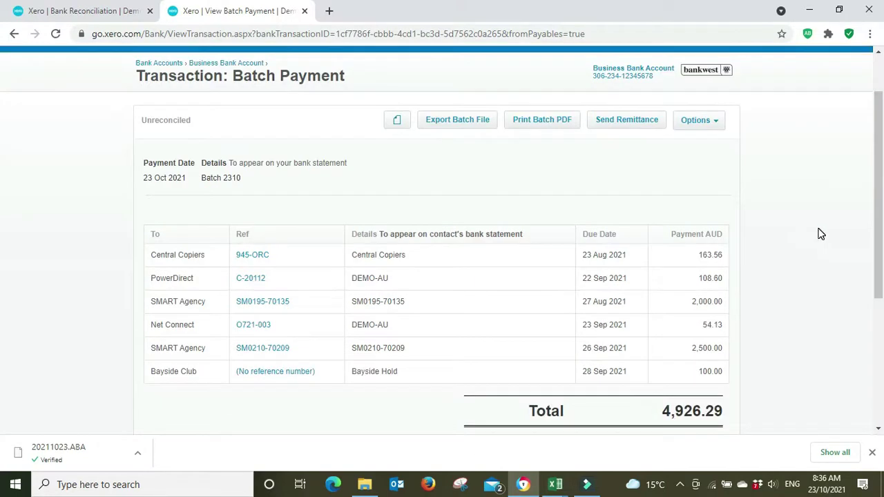